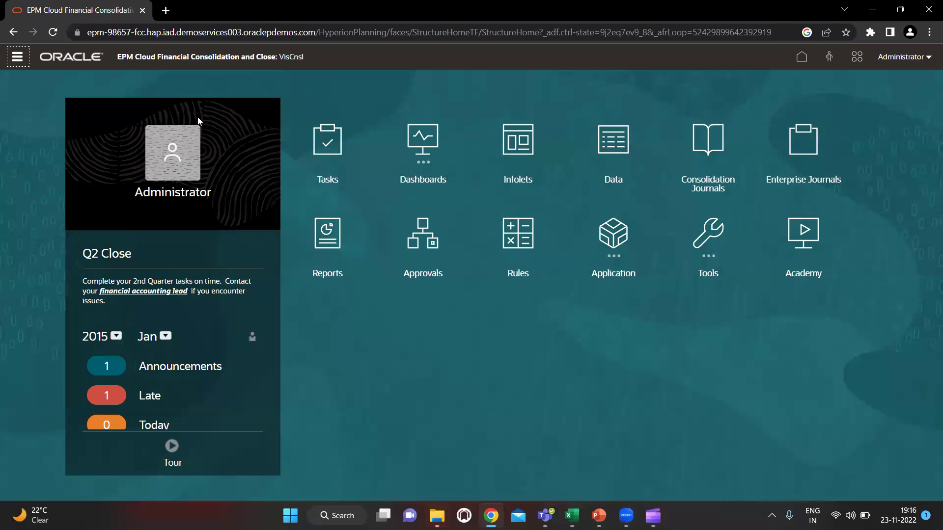
- Open Data Management in a maximized window and show its setup tasks
click(18, 58)
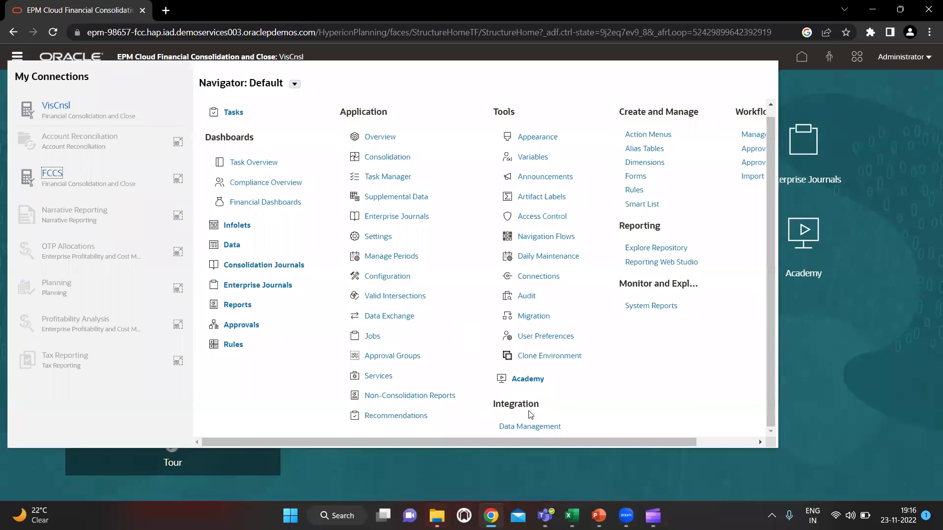
click(529, 427)
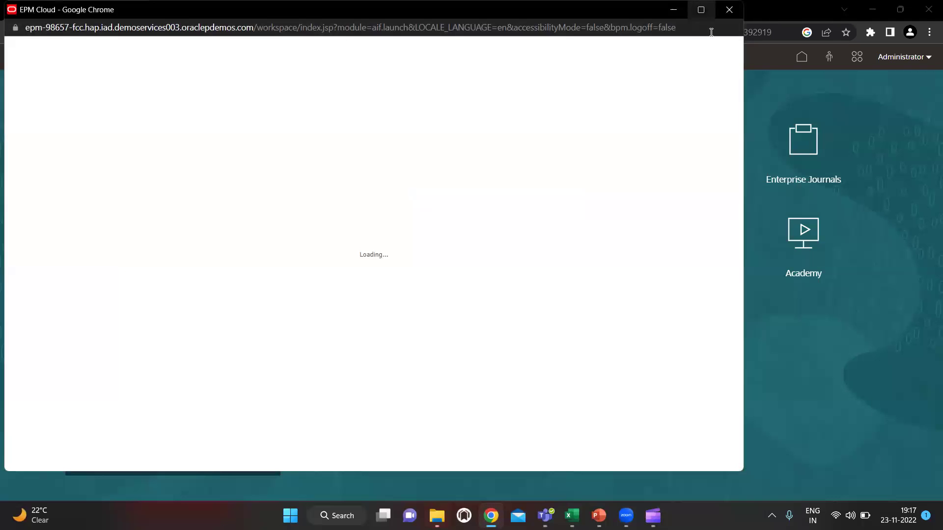
click(701, 9)
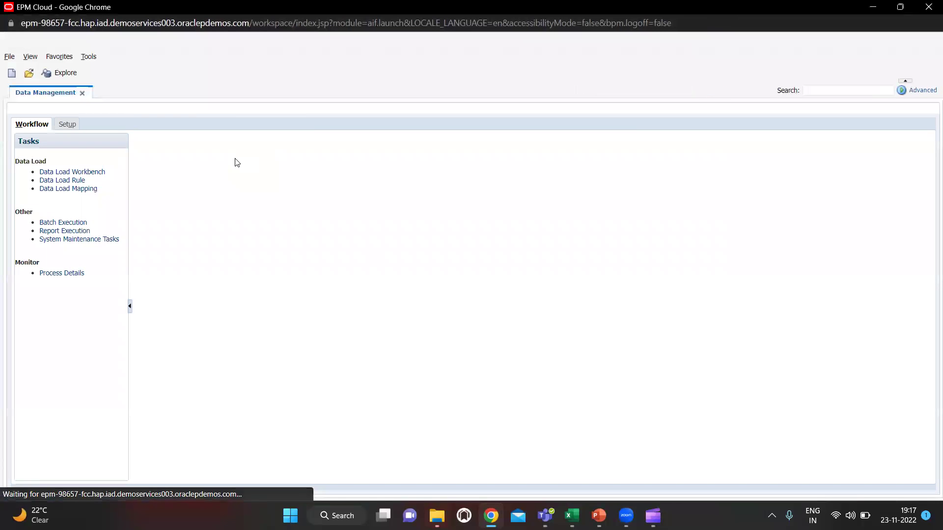
click(67, 124)
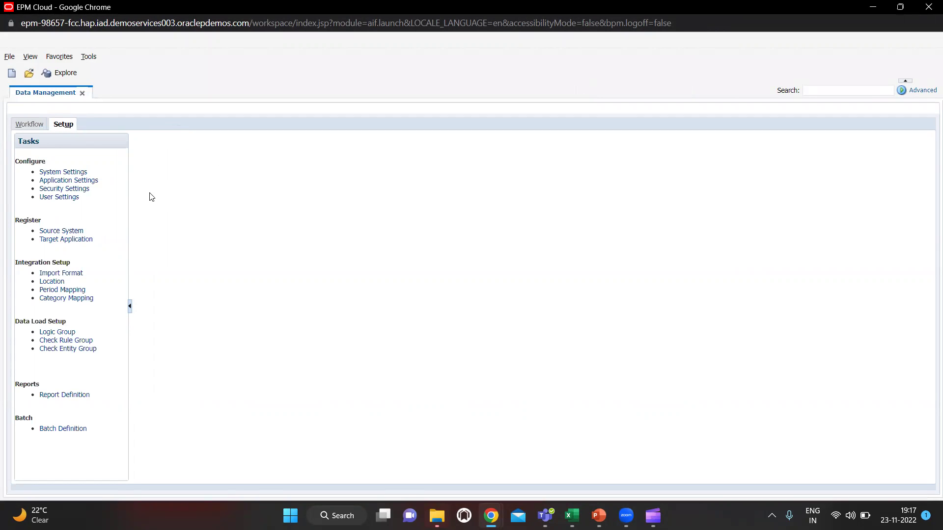
- Select the File source system in the source system summary and save it
click(66, 231)
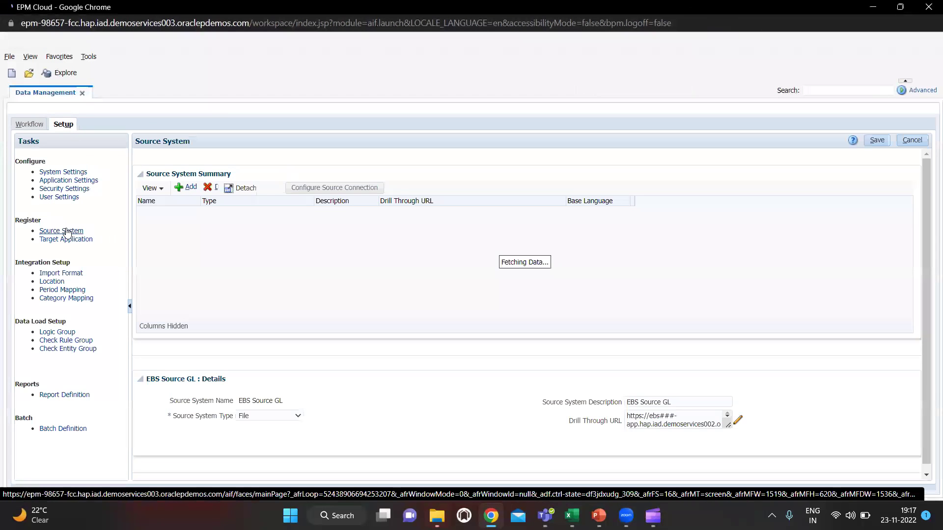
click(200, 220)
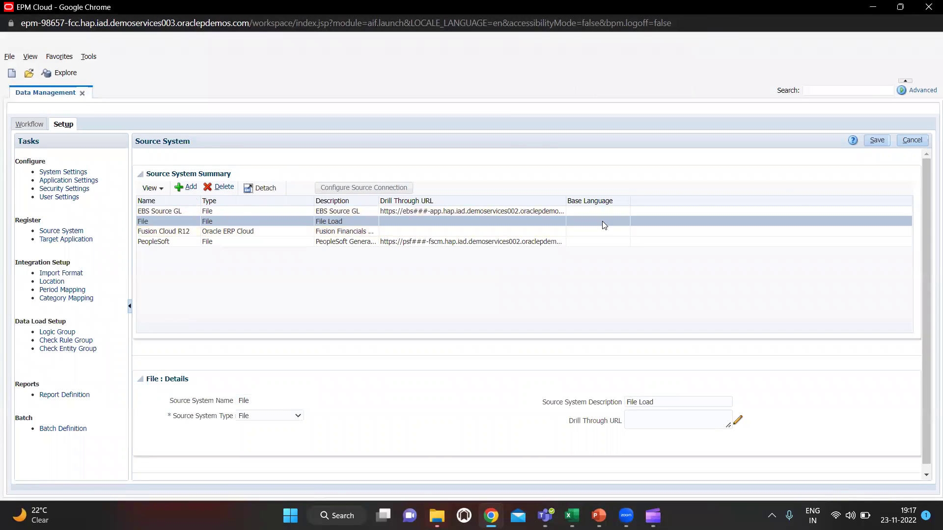
click(868, 140)
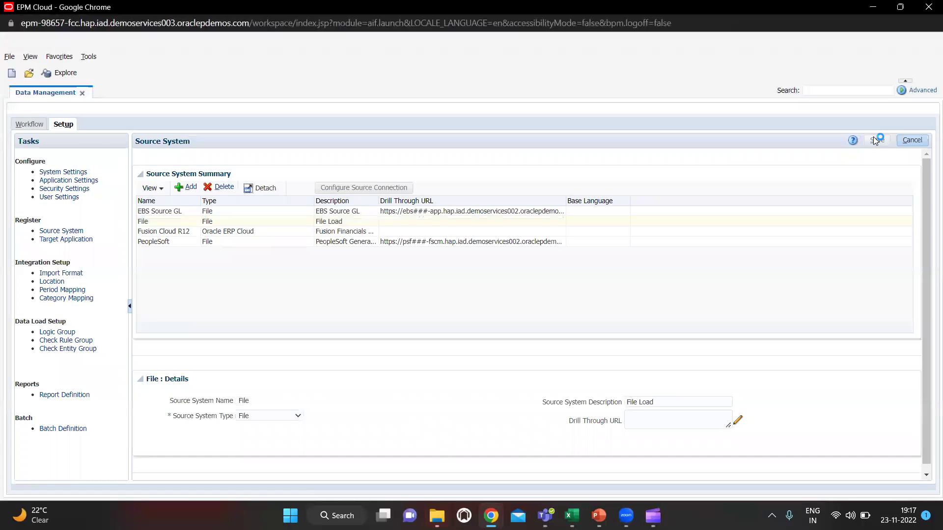
scroll(332, 308, down, 1)
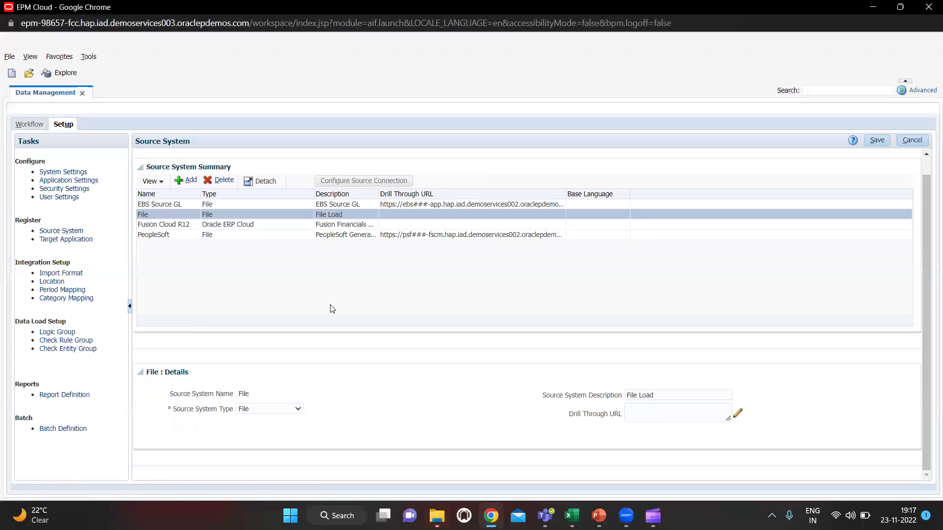
- Save the VisCnsl consolidation application as the target application and review its dimension details
click(73, 239)
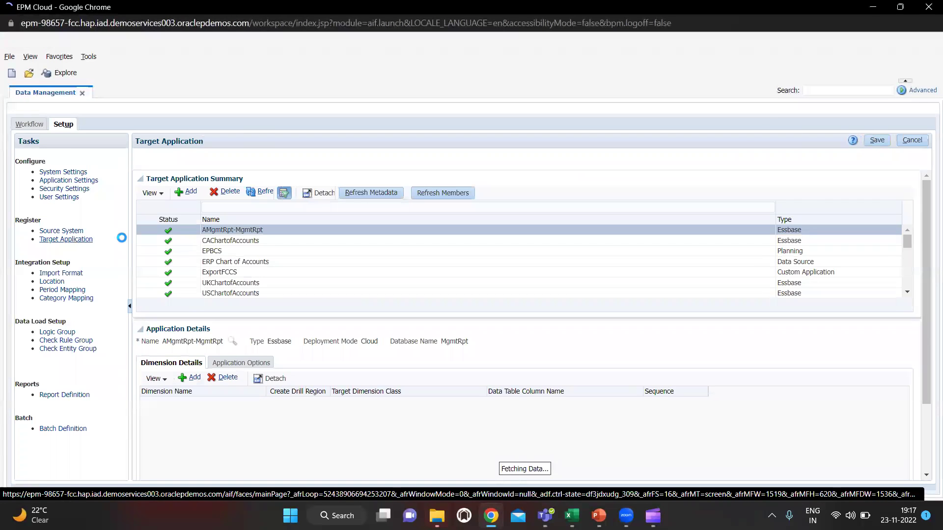
scroll(269, 273, down, 5)
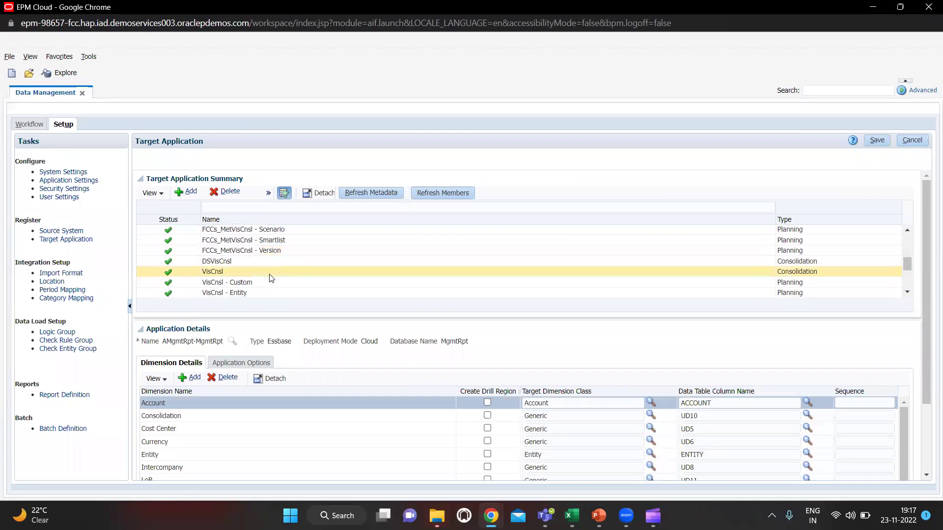
scroll(269, 278, down, 3)
scroll(269, 279, up, 3)
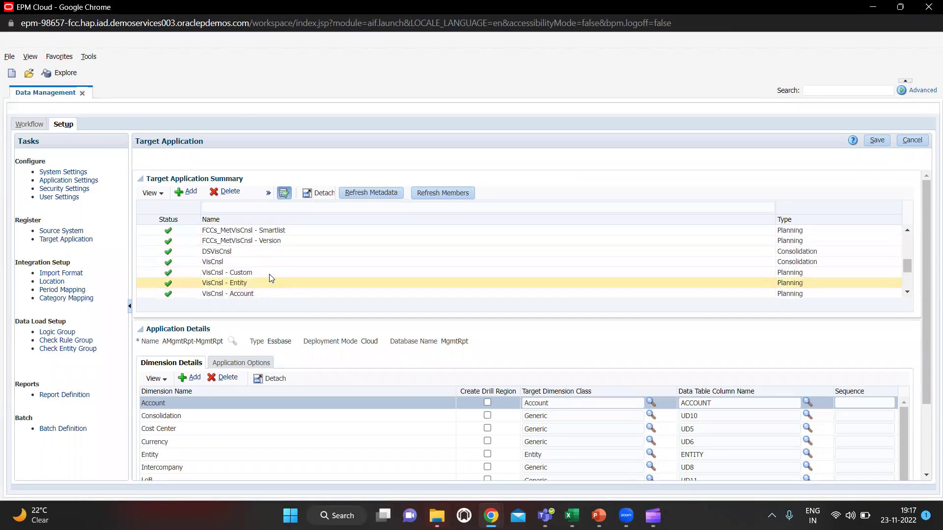
click(338, 263)
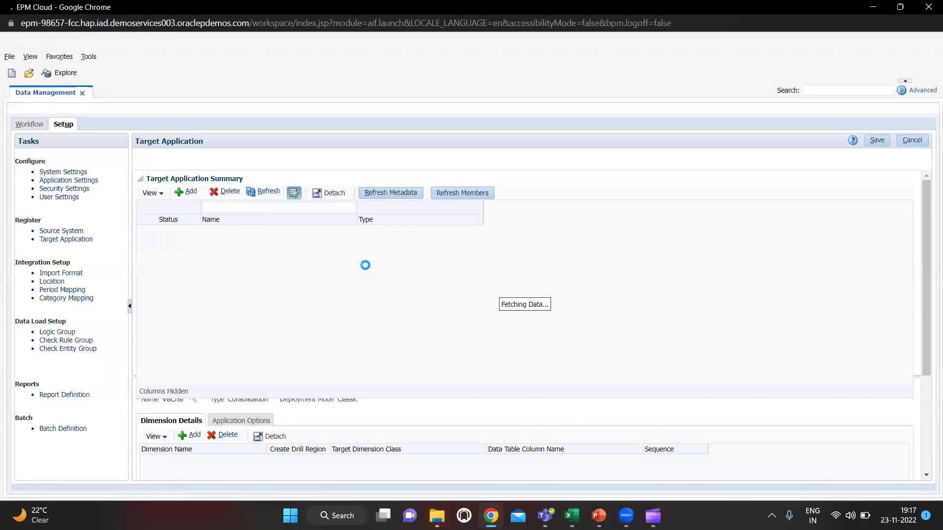
click(875, 140)
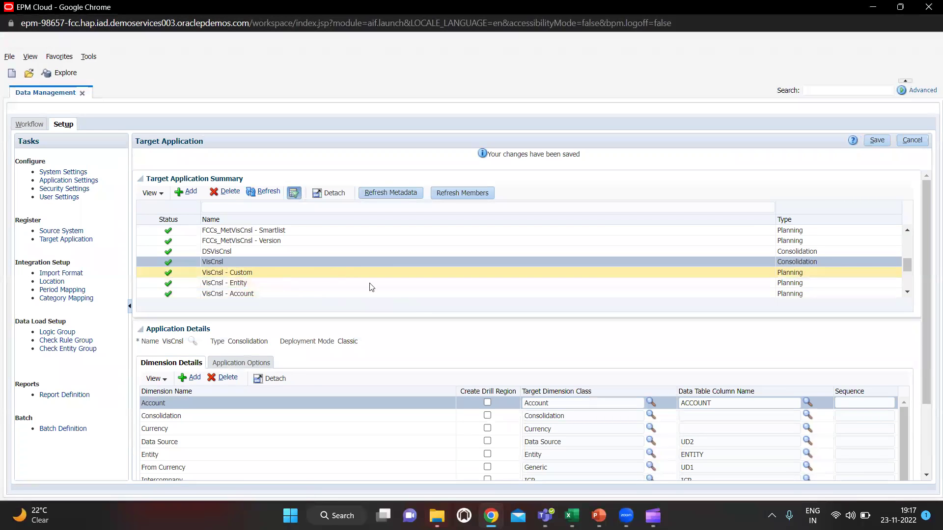
scroll(380, 290, down, 2)
scroll(380, 294, down, 4)
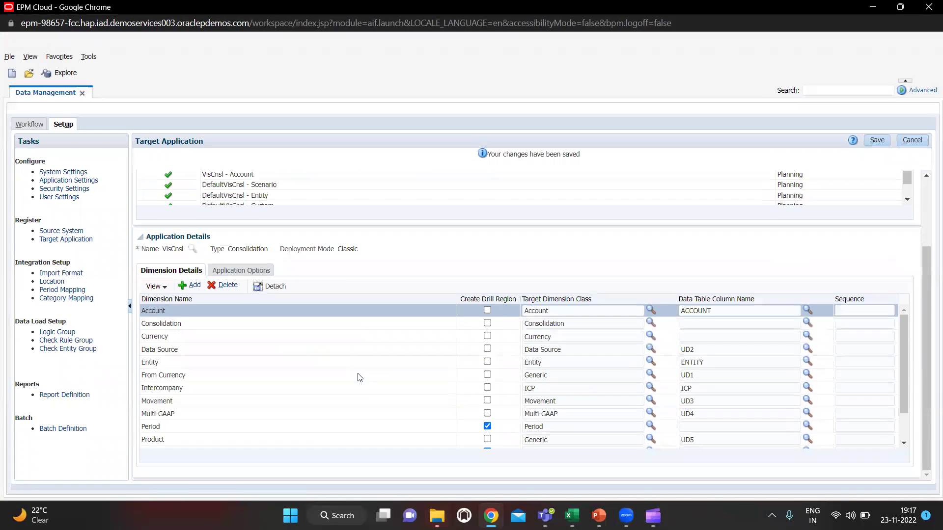
scroll(264, 397, down, 3)
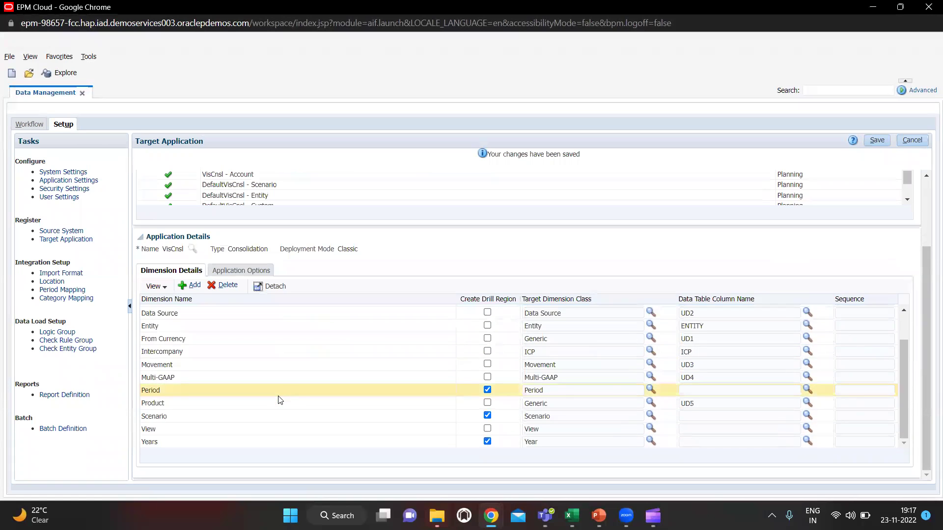
scroll(299, 371, up, 4)
scroll(295, 388, up, 1)
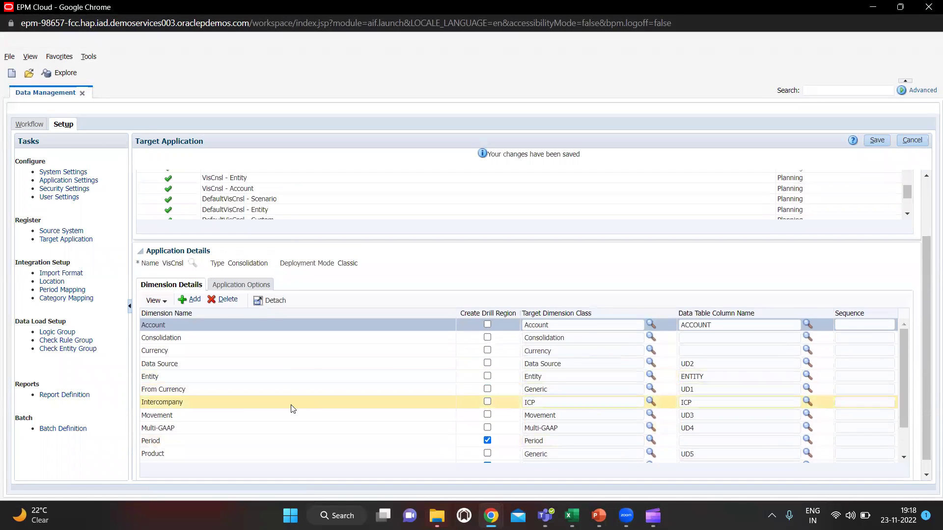
scroll(292, 409, down, 3)
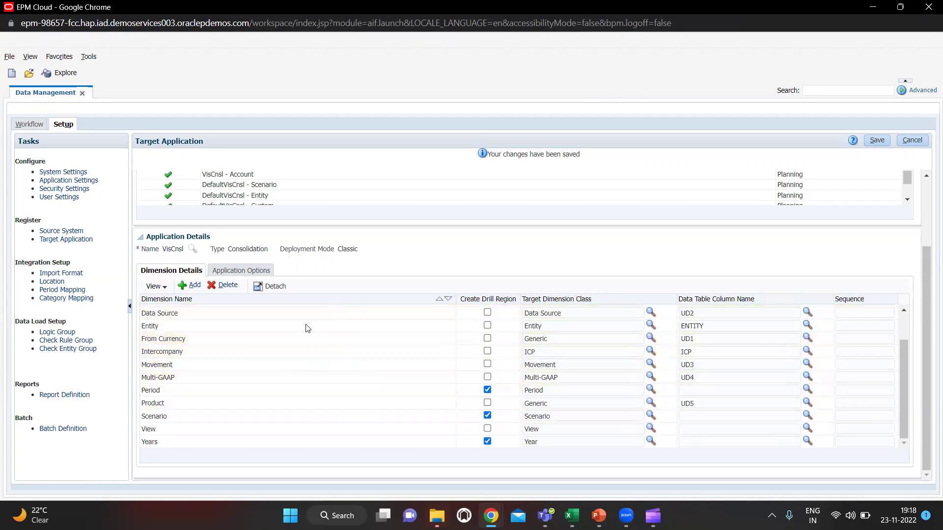
- Add and save an import format named IMF_TBload with file type Delimited - Numeric Data, source File and target VisCnsl
click(53, 273)
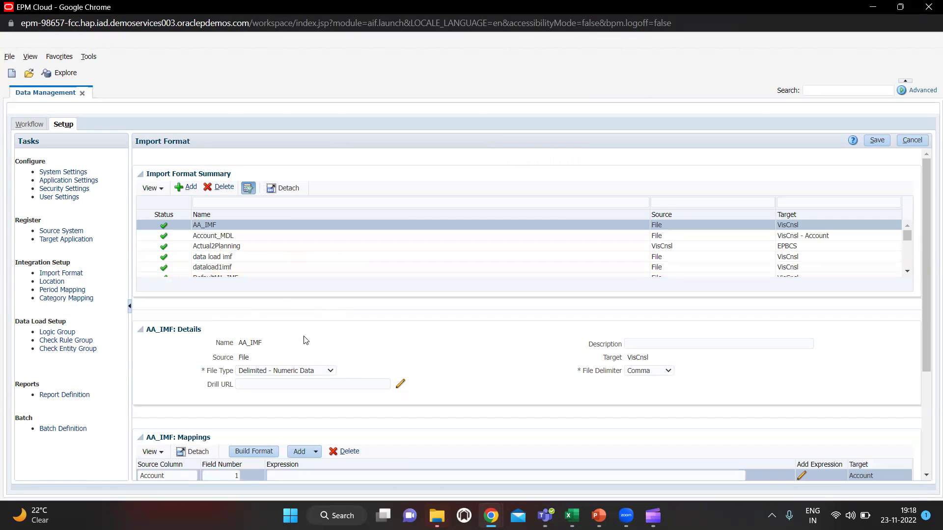
scroll(328, 347, down, 1)
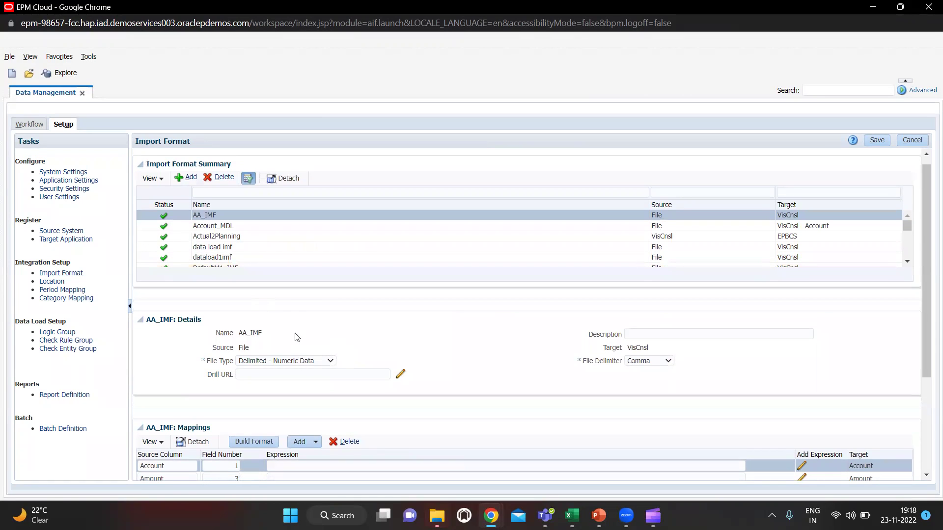
click(184, 177)
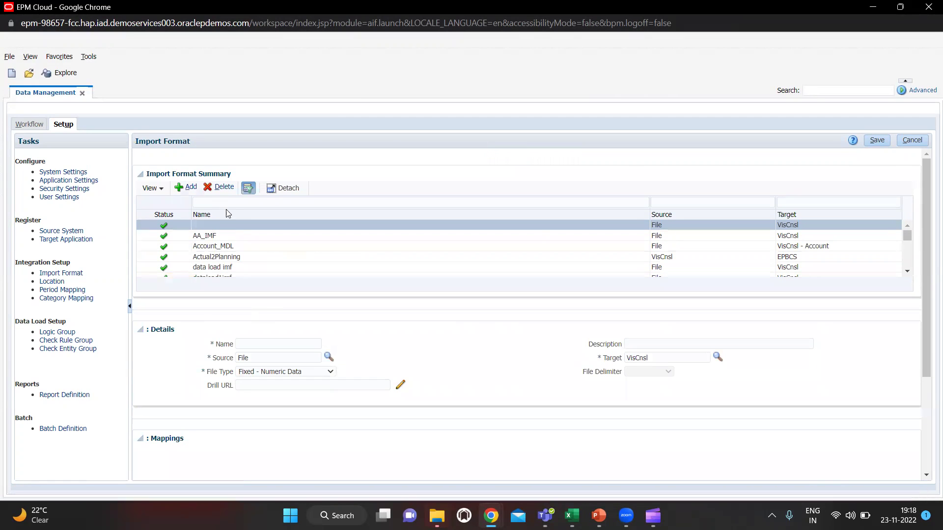
click(254, 343)
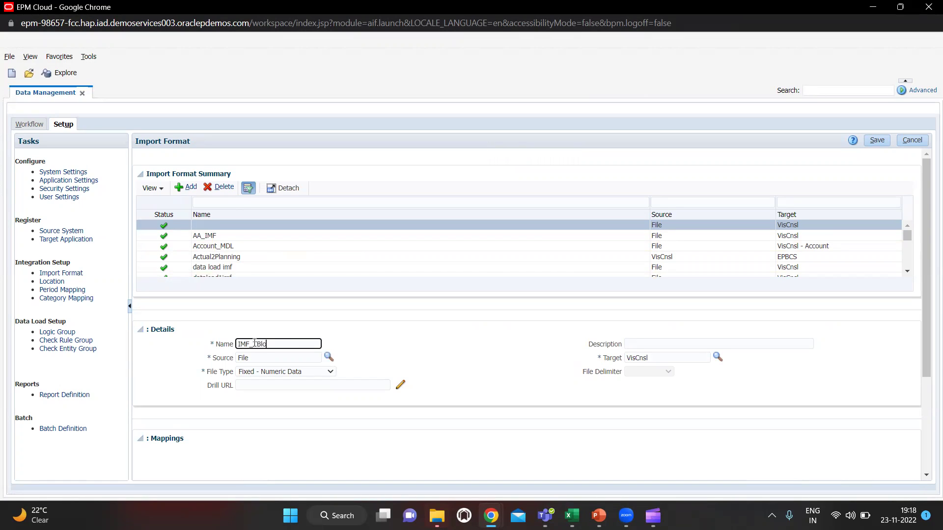
click(330, 373)
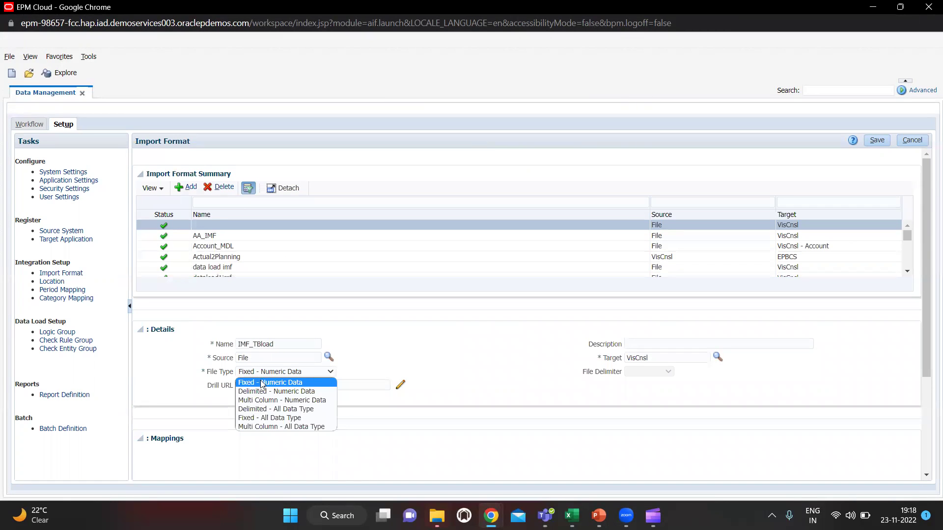
click(288, 392)
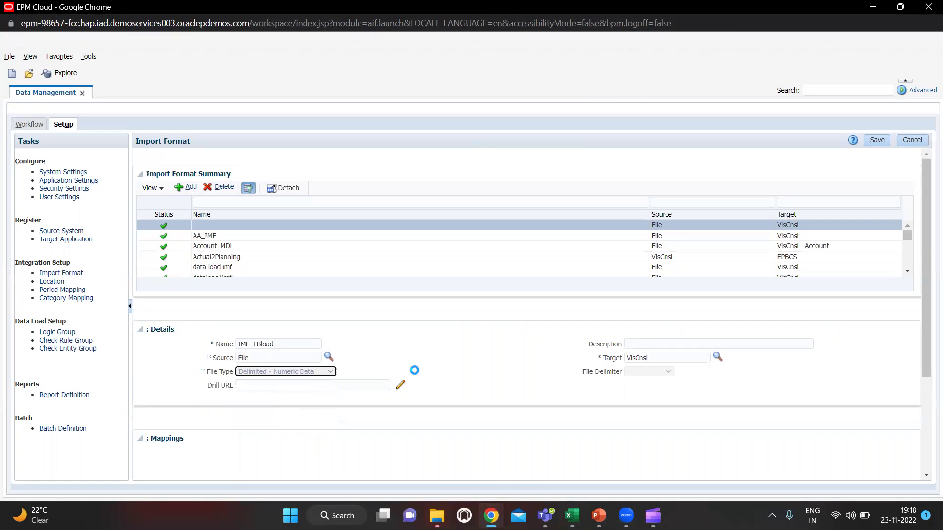
scroll(530, 388, down, 3)
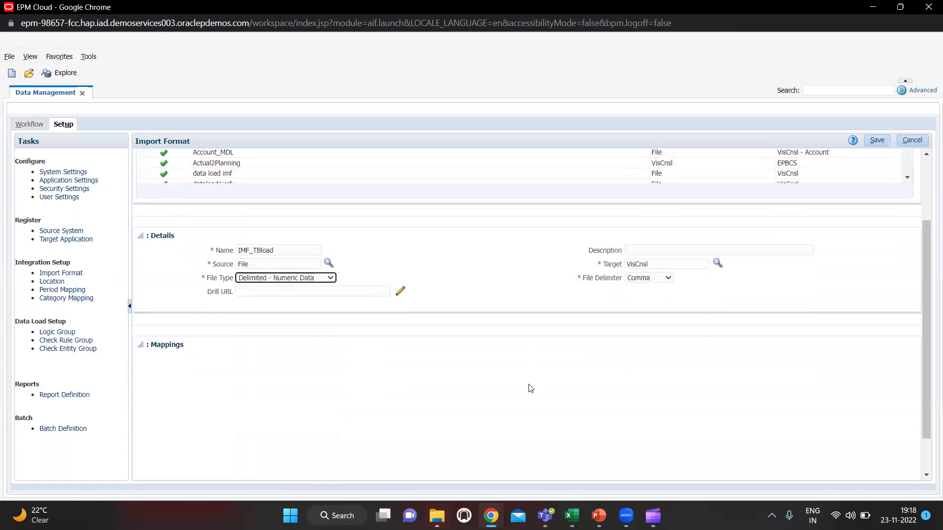
scroll(692, 266, up, 3)
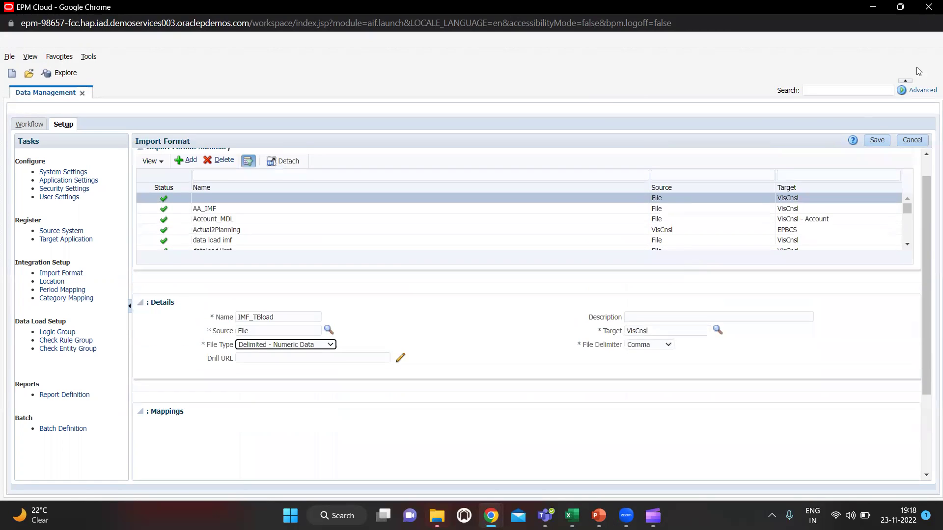
click(875, 141)
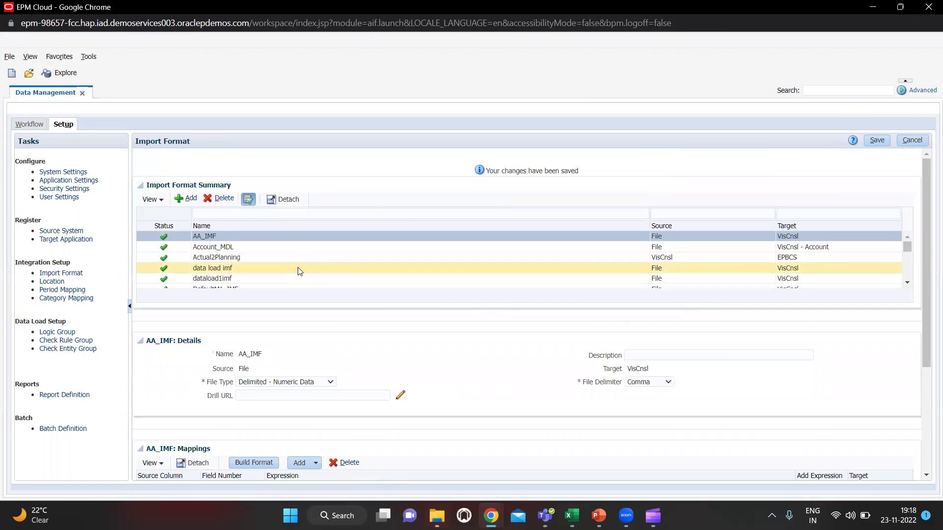
- Find the IMF_TBload import format in the summary, look over its column mappings and save it
scroll(299, 271, down, 8)
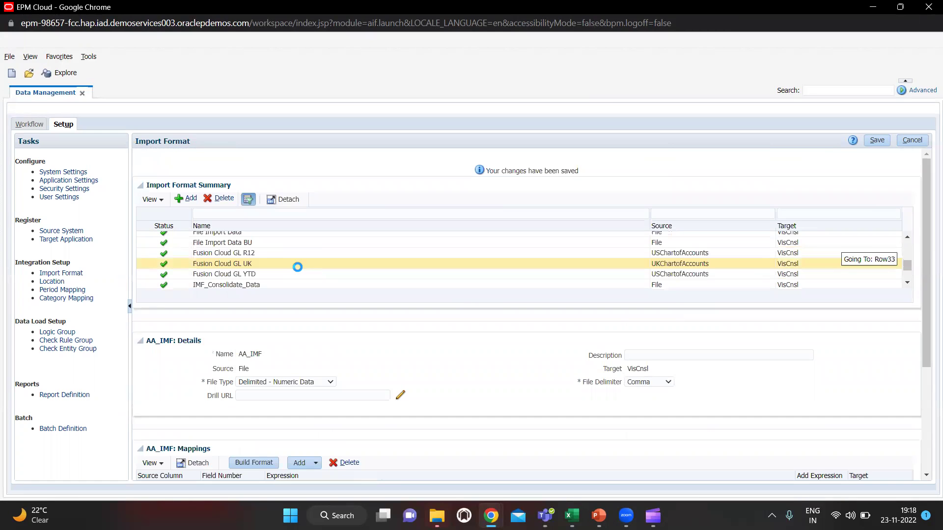
scroll(297, 267, down, 3)
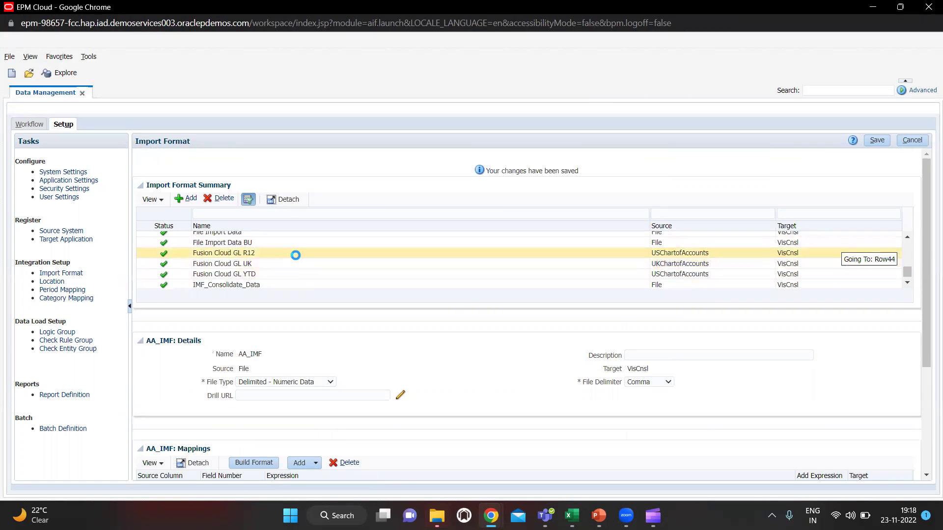
scroll(293, 267, down, 5)
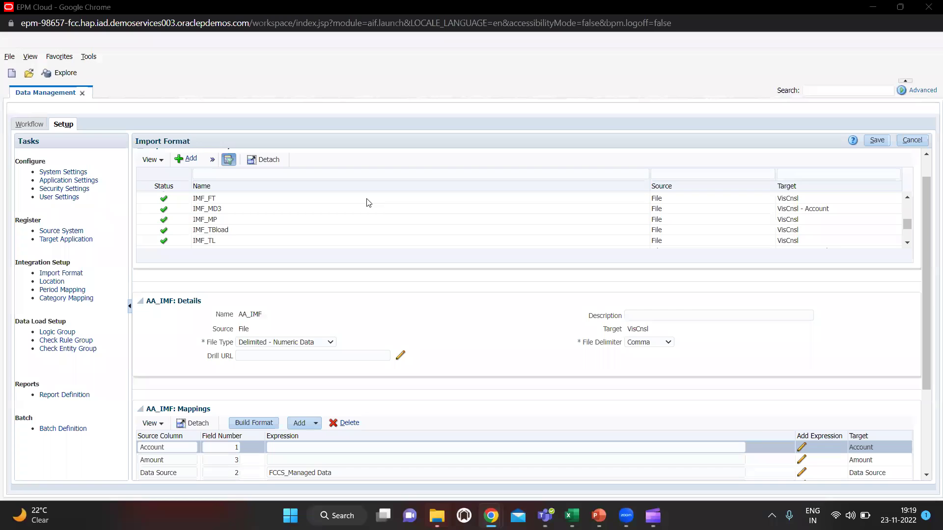
click(297, 233)
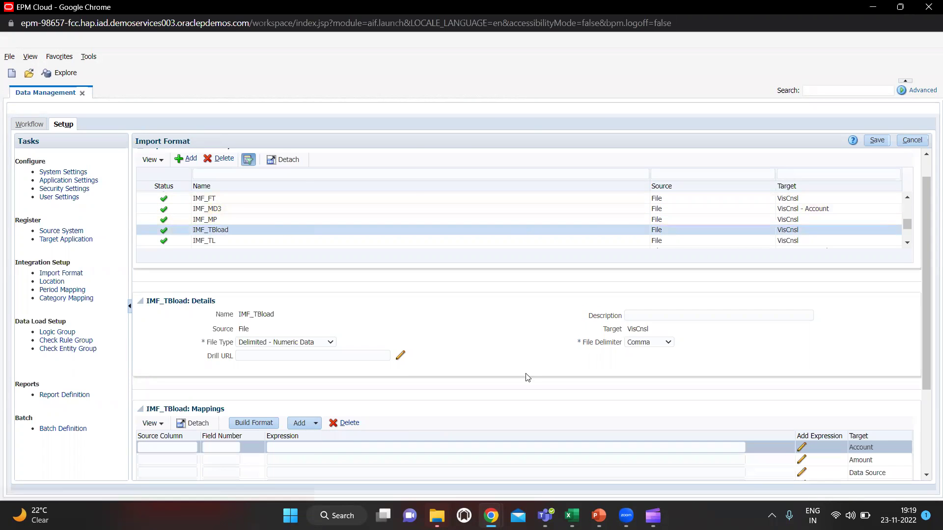
scroll(525, 373, down, 3)
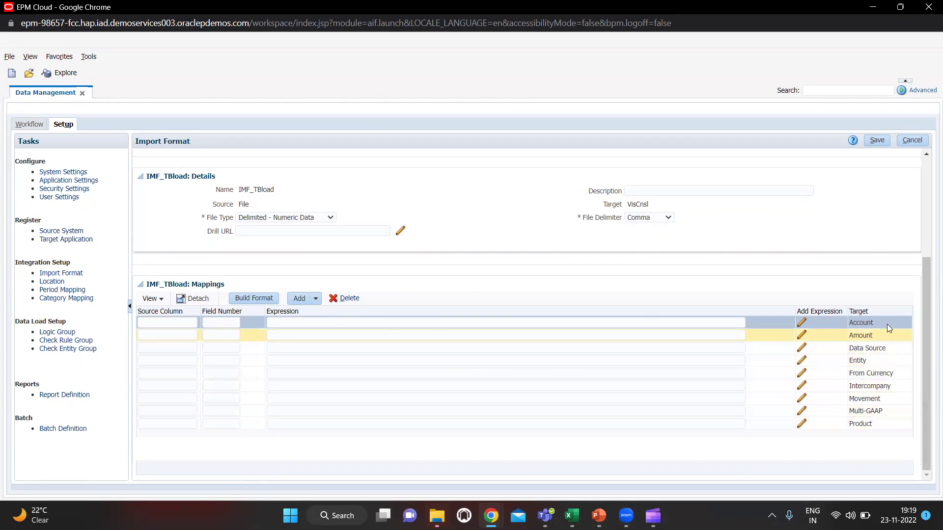
click(878, 140)
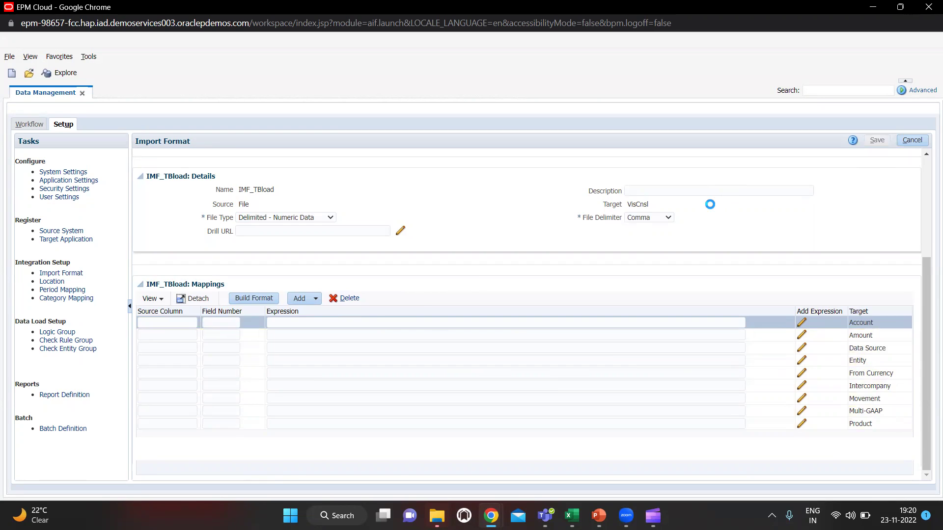
- Add a new location named LOC_TBload in the integration setup
click(55, 281)
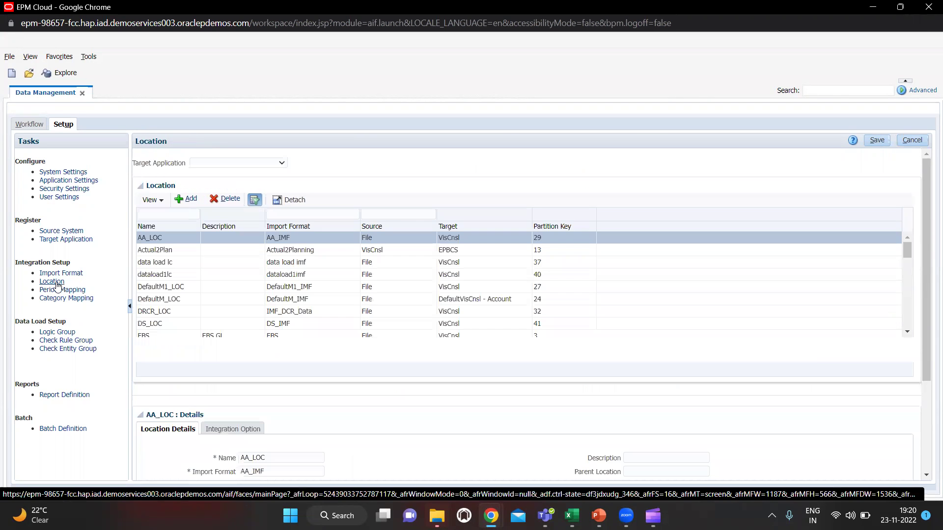
click(189, 200)
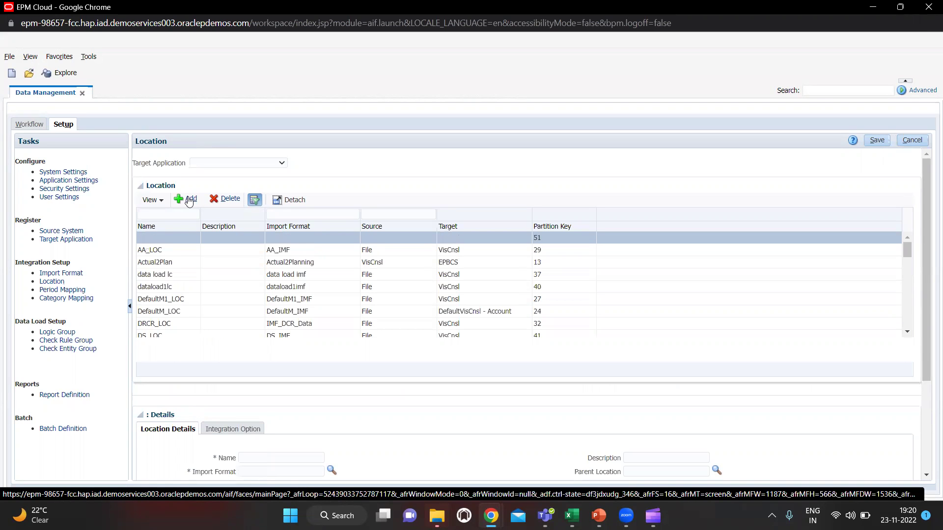
scroll(326, 429, down, 2)
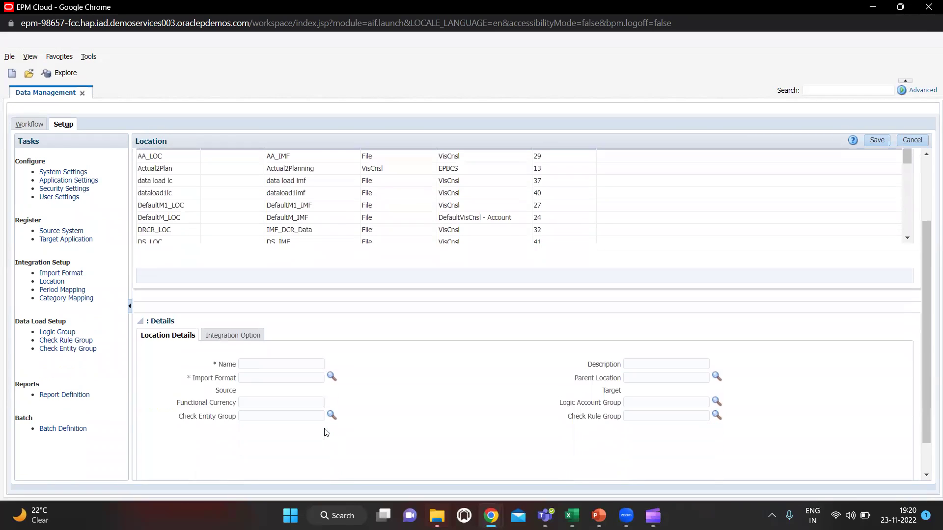
click(284, 366)
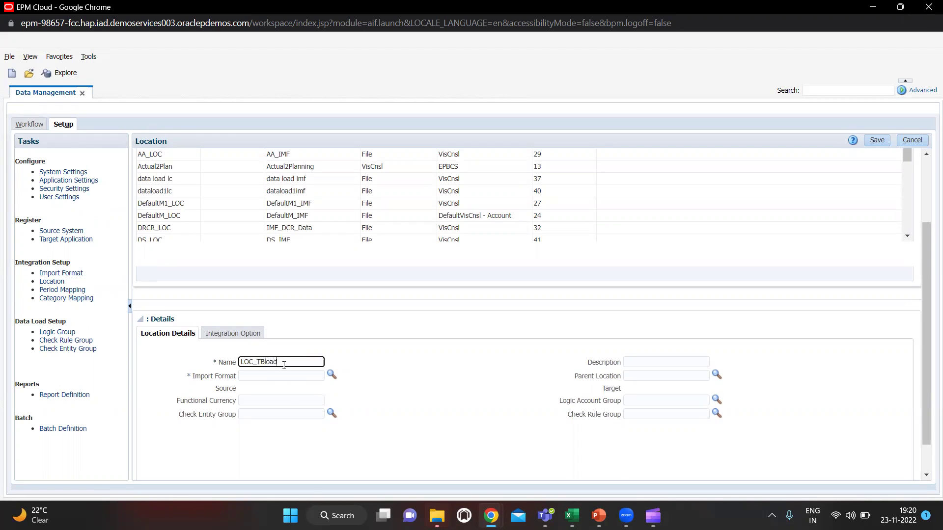
- Assign the IMF_TBload import format to the new location and save it
click(331, 376)
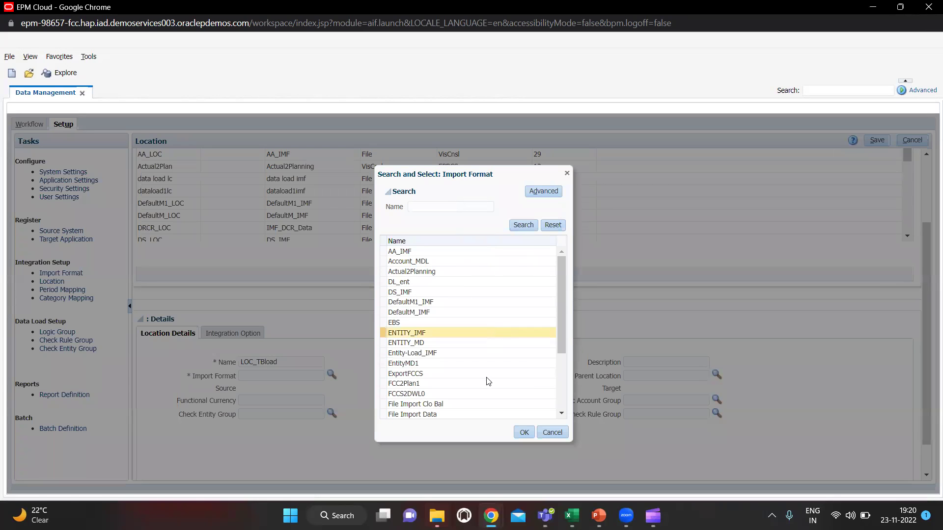
scroll(484, 366, down, 5)
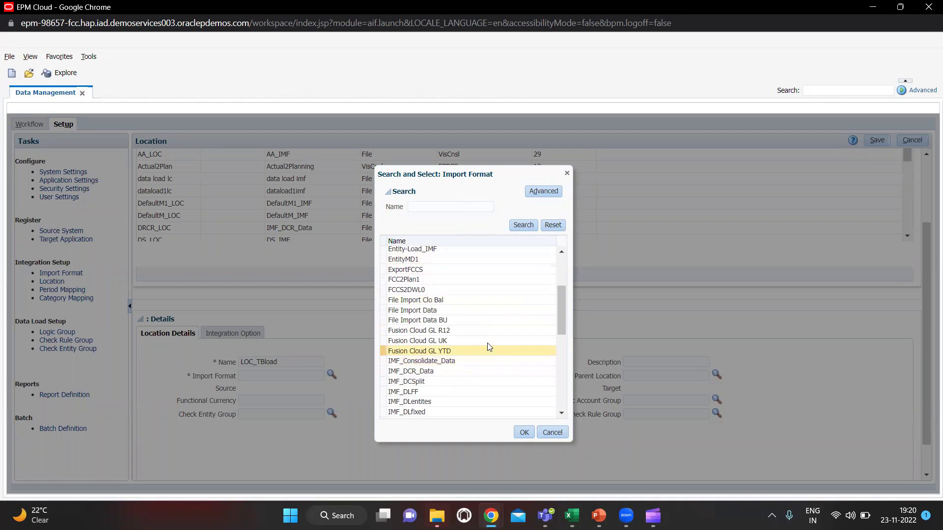
scroll(457, 362, down, 2)
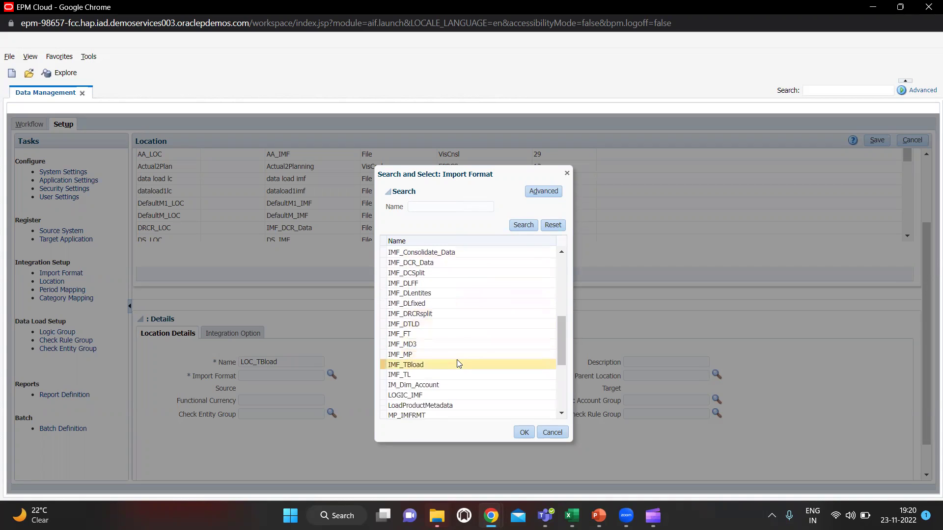
click(459, 343)
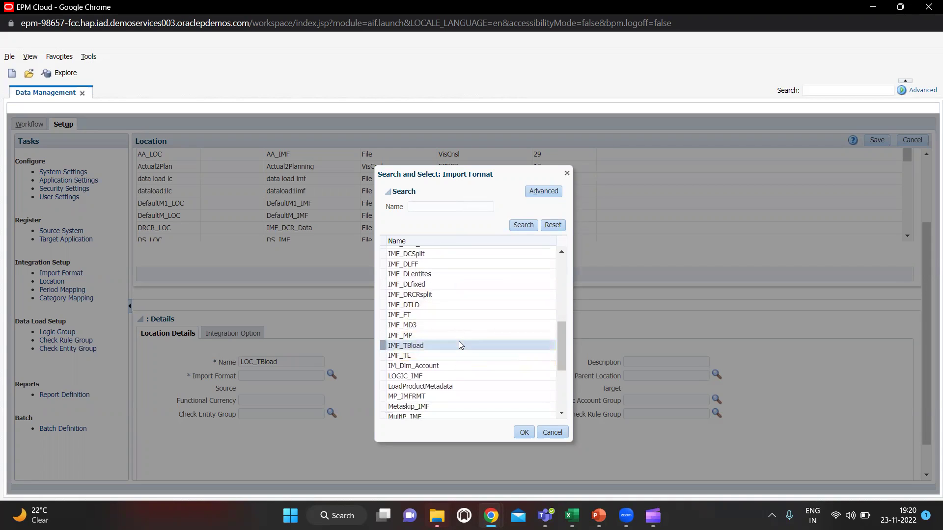
click(527, 435)
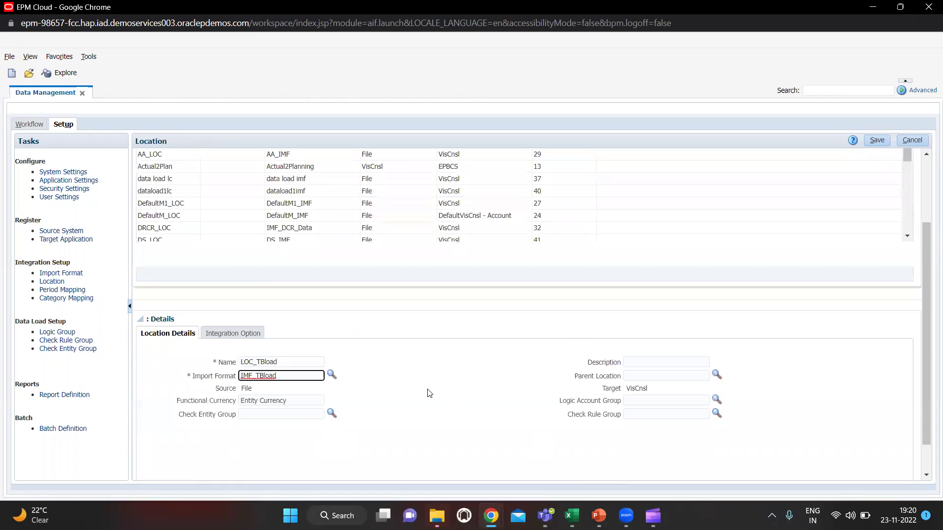
scroll(430, 394, down, 1)
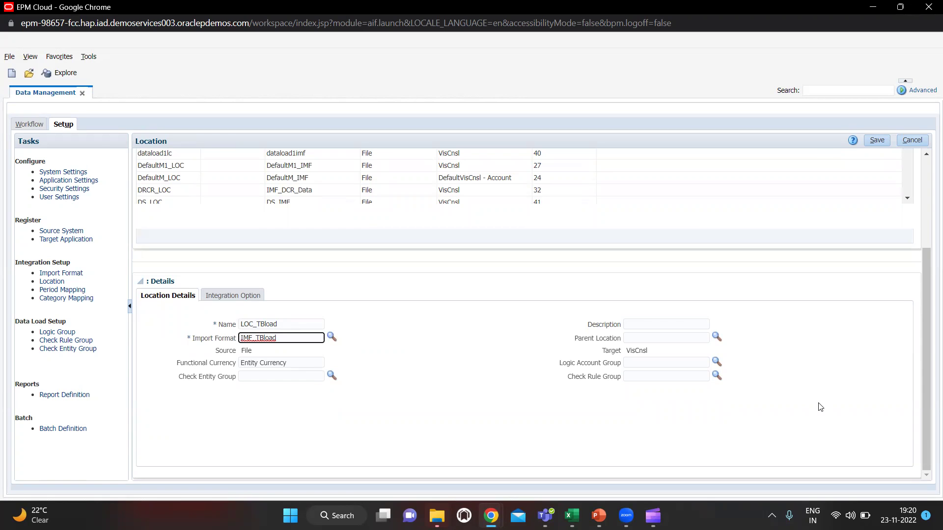
click(874, 140)
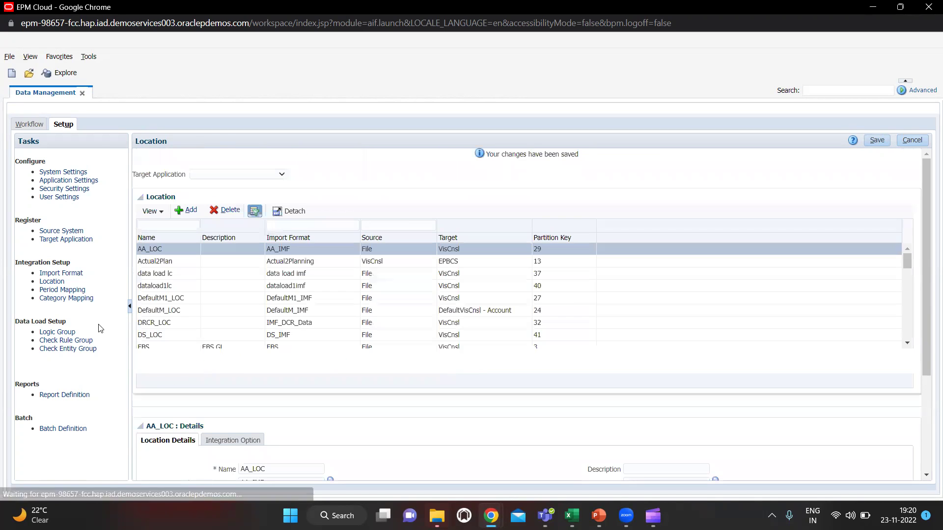
- Open the data load mappings in the workflow and set the point of view location to LOC_TBload
click(23, 125)
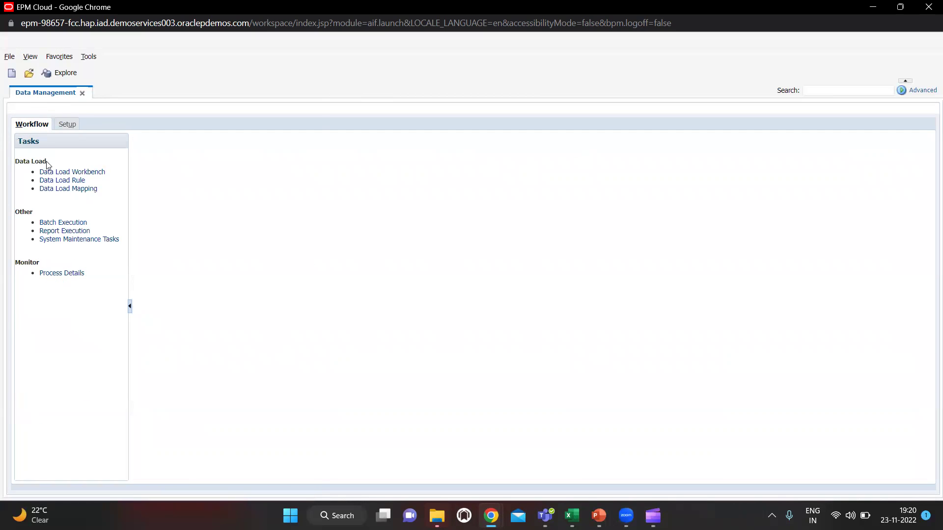
click(50, 188)
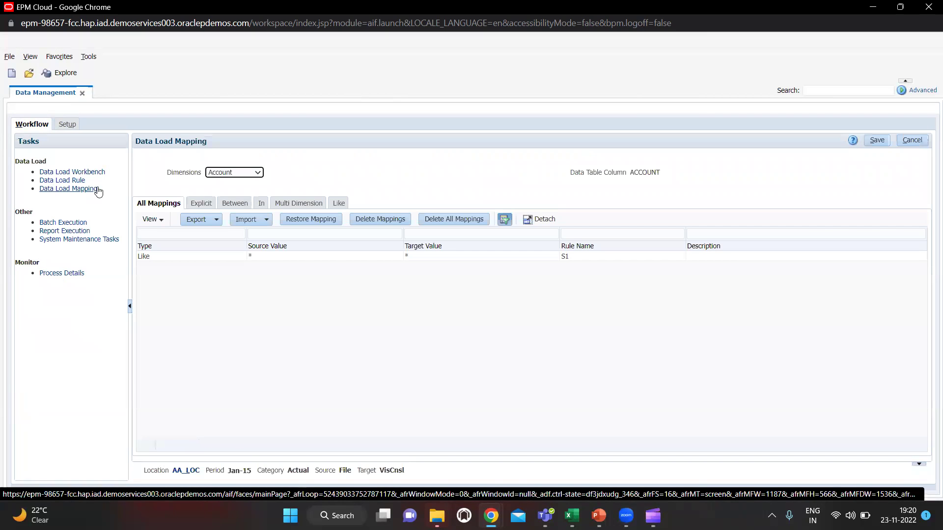
click(195, 473)
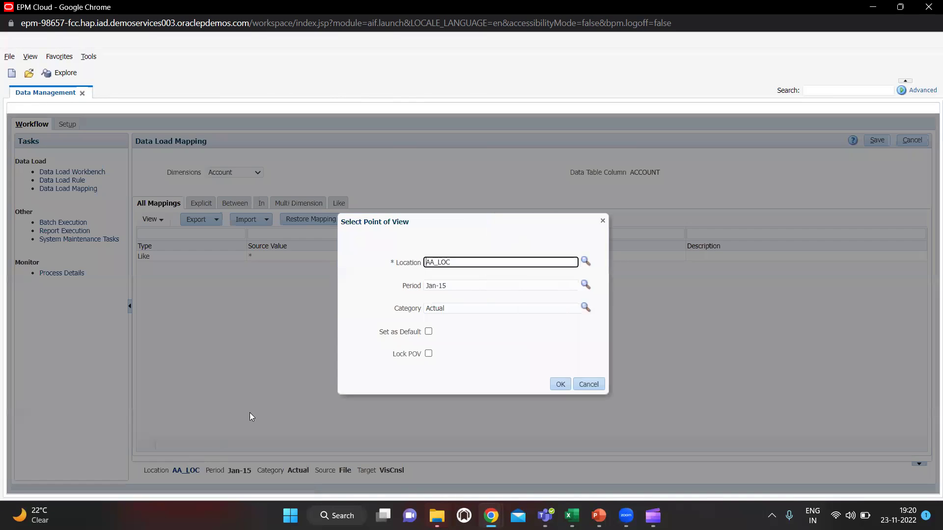
click(586, 263)
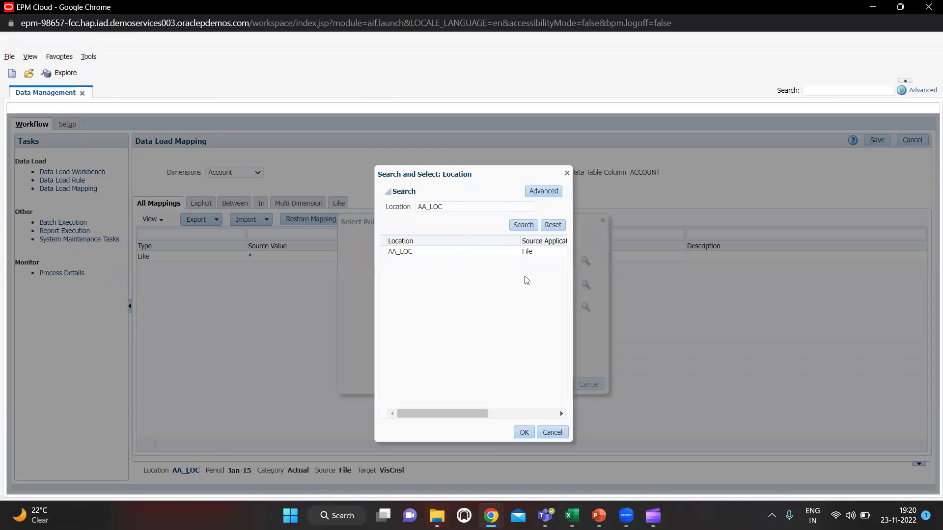
click(549, 226)
click(523, 225)
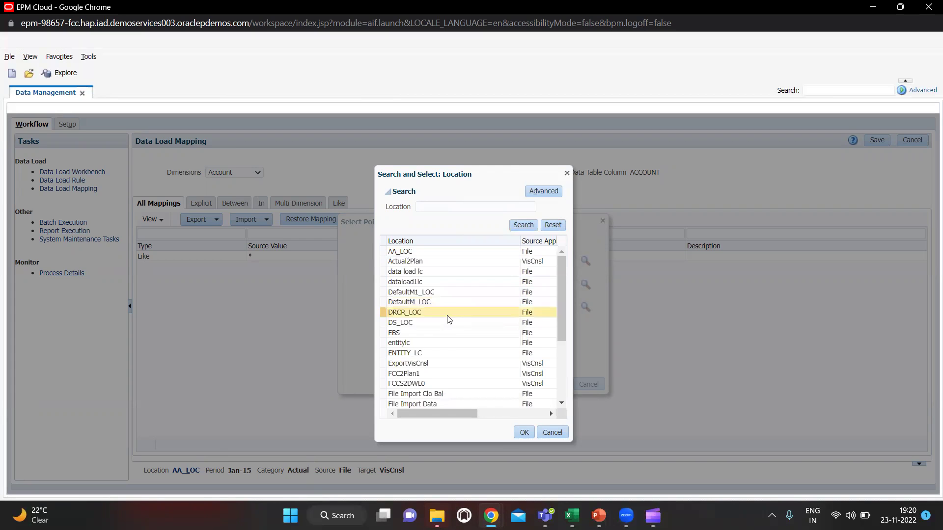
scroll(443, 324, down, 4)
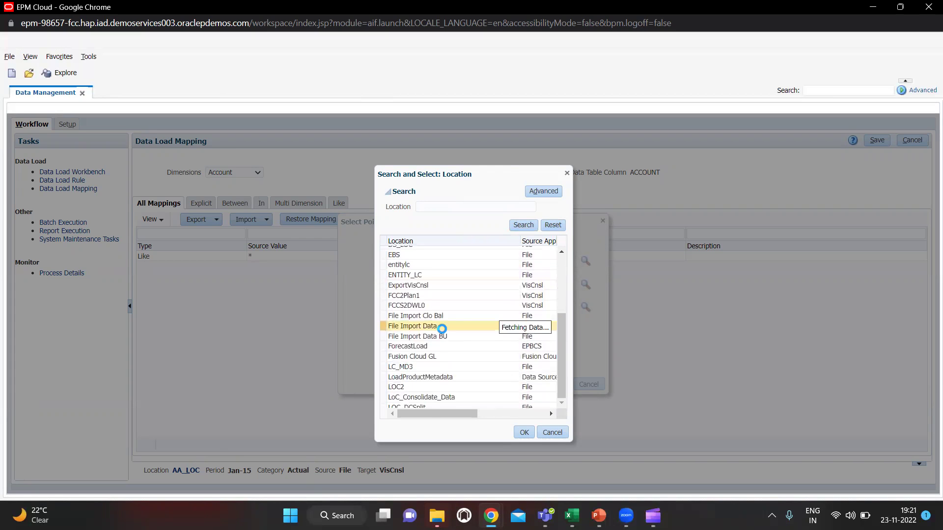
scroll(442, 338, down, 5)
scroll(439, 361, down, 2)
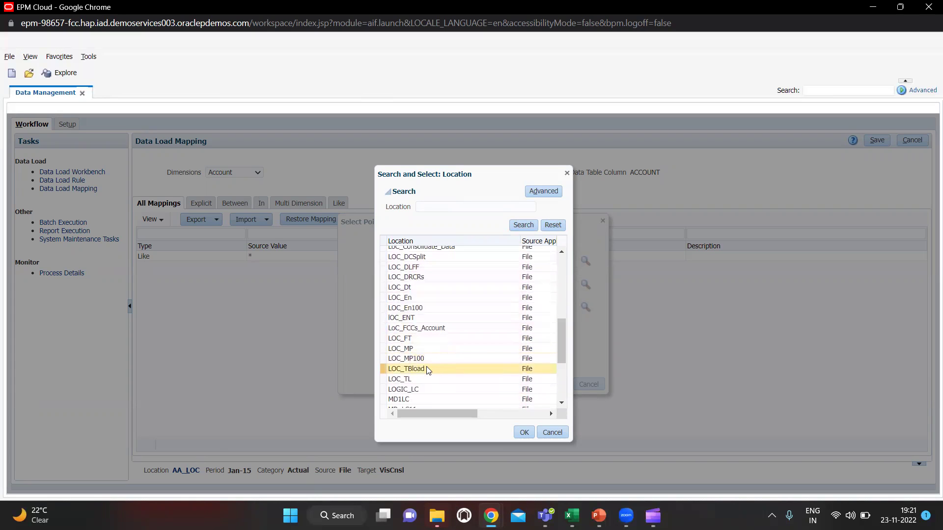
click(427, 369)
click(528, 437)
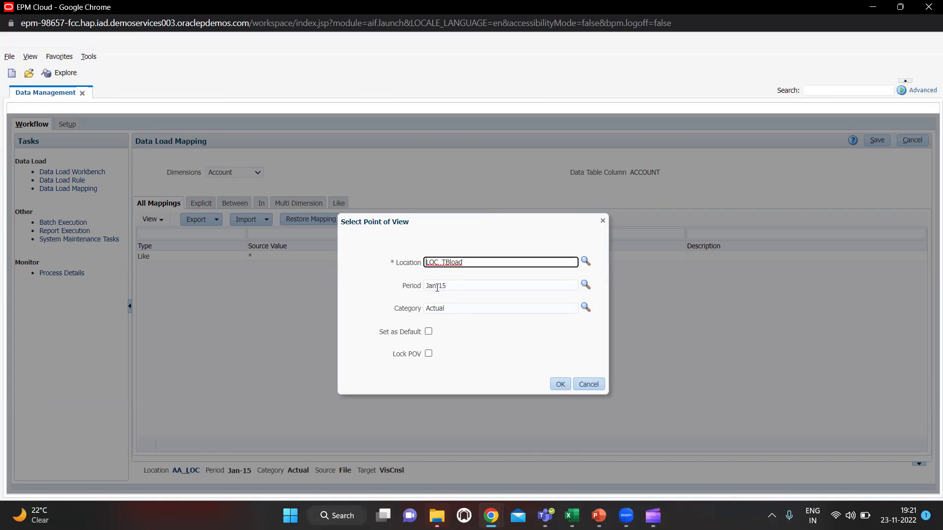
click(560, 384)
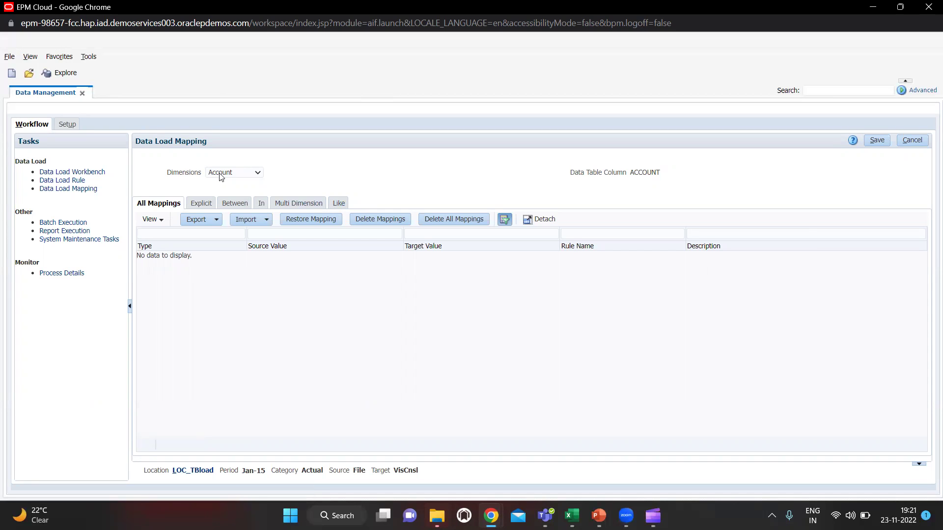
- Add a Like mapping for the Account dimension with source *, target * and rule name 1, and save it
click(338, 203)
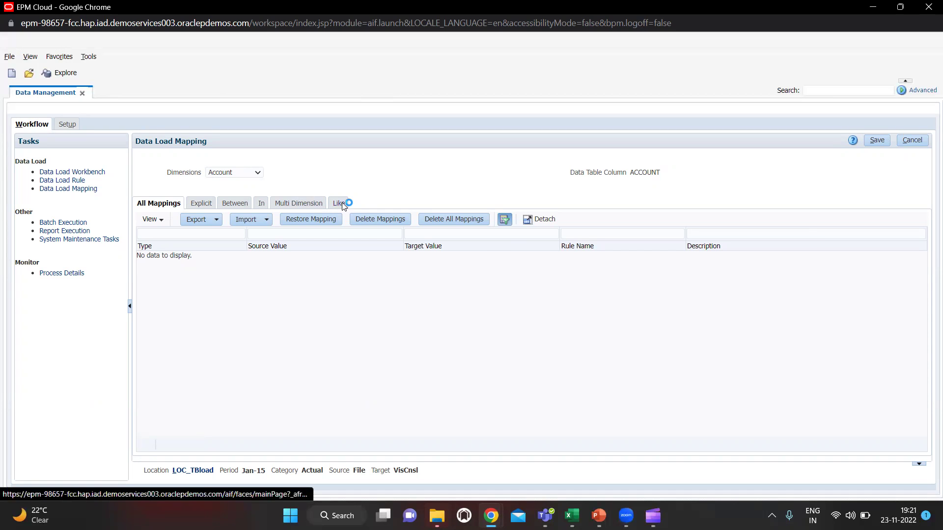
click(190, 218)
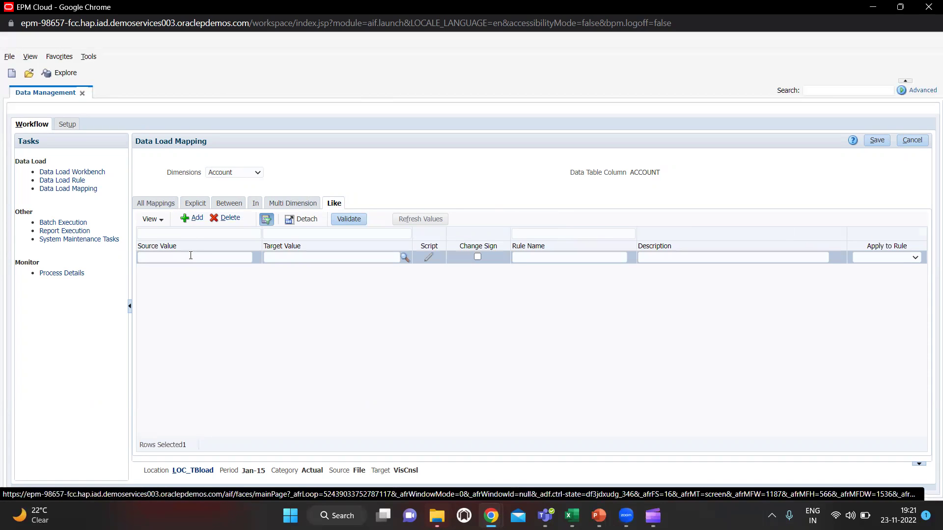
click(191, 255)
text(*)
key(Tab)
text(*)
key(Tab)
key(Tab)
key(Tab)
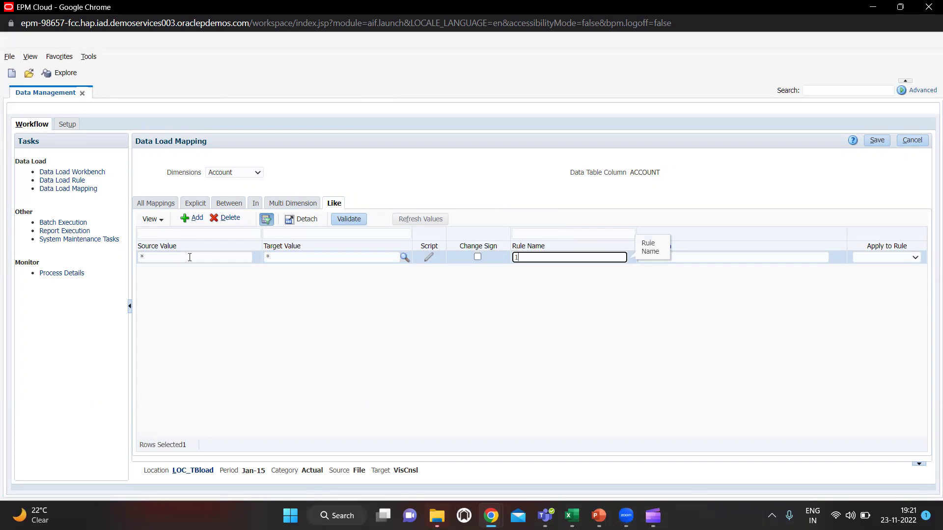
text(1)
click(878, 142)
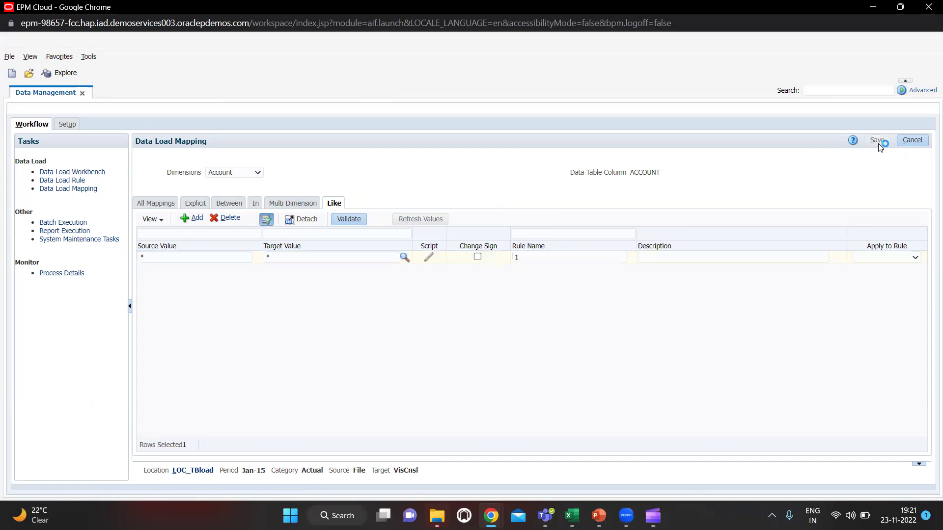
- Check the Like mappings of the Data and Data Source dimensions
click(234, 176)
click(227, 196)
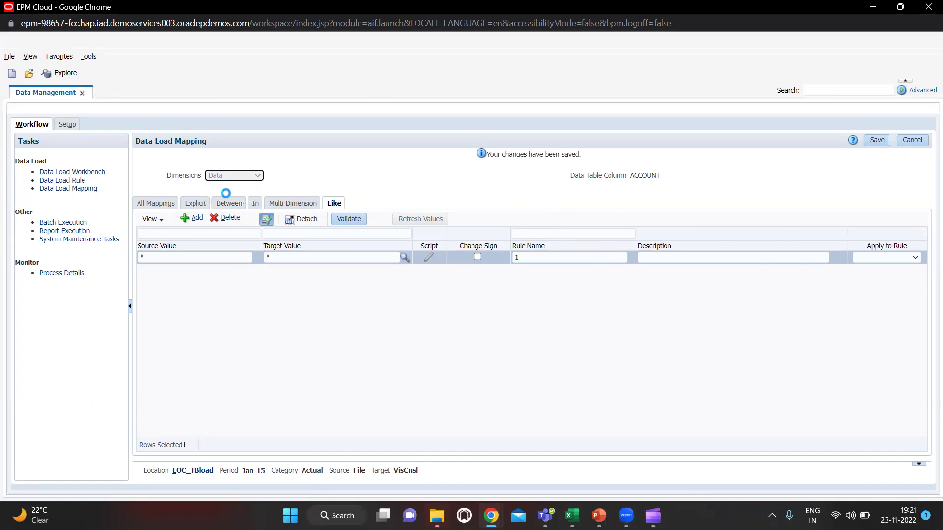
click(243, 173)
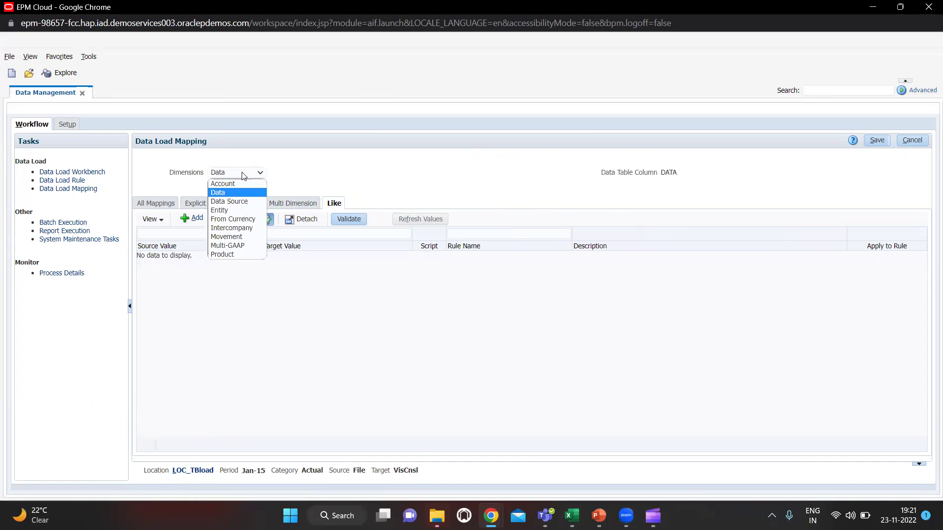
click(232, 203)
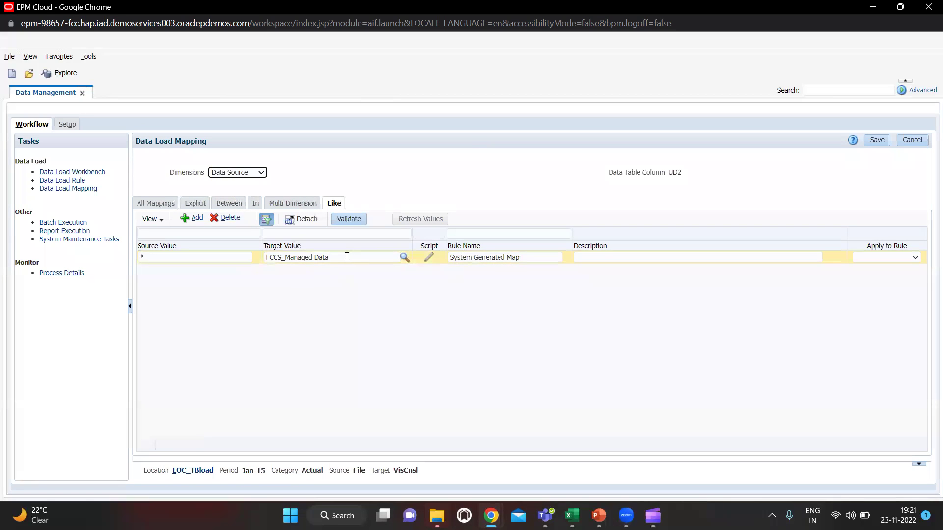
- Add a Like mapping for the Entity dimension with source *, target * and rule name 2, and save it
click(233, 176)
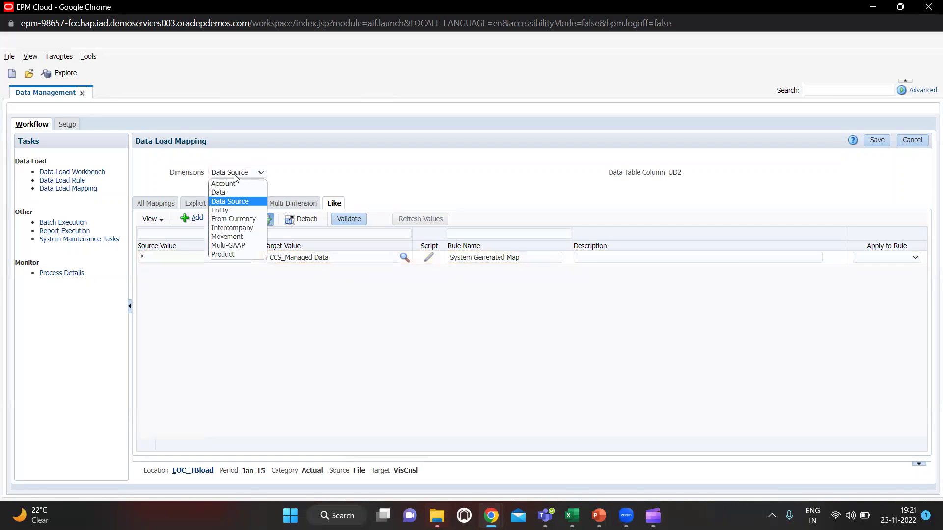
click(235, 209)
click(186, 219)
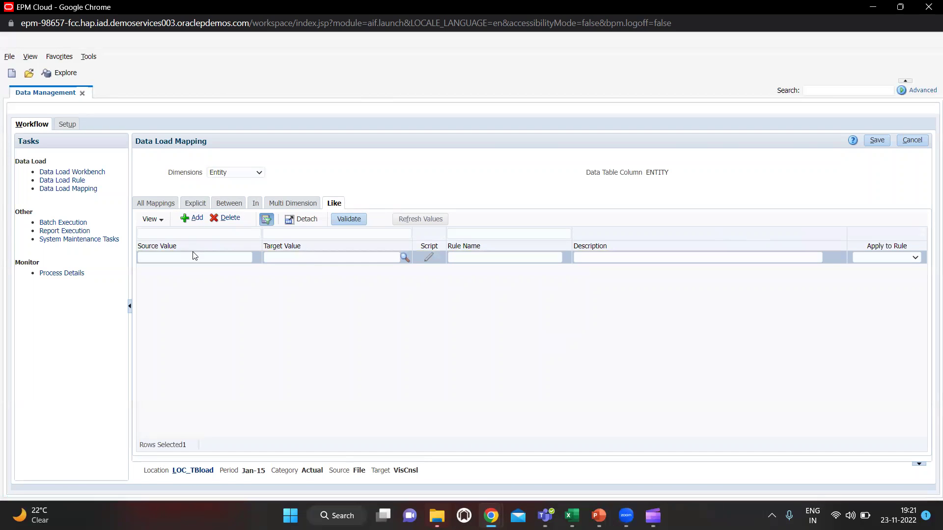
text(*)
key(Tab)
text(*)
key(Tab)
key(Tab)
text(2)
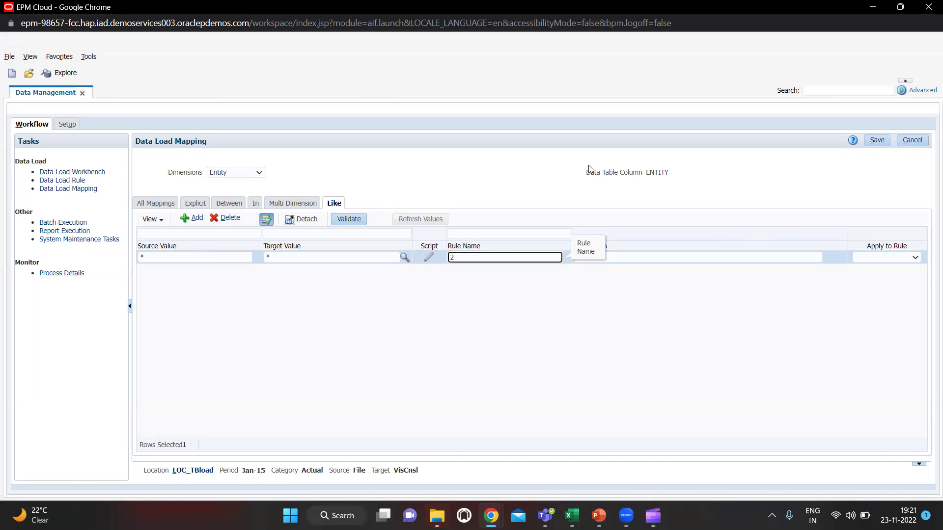
click(871, 141)
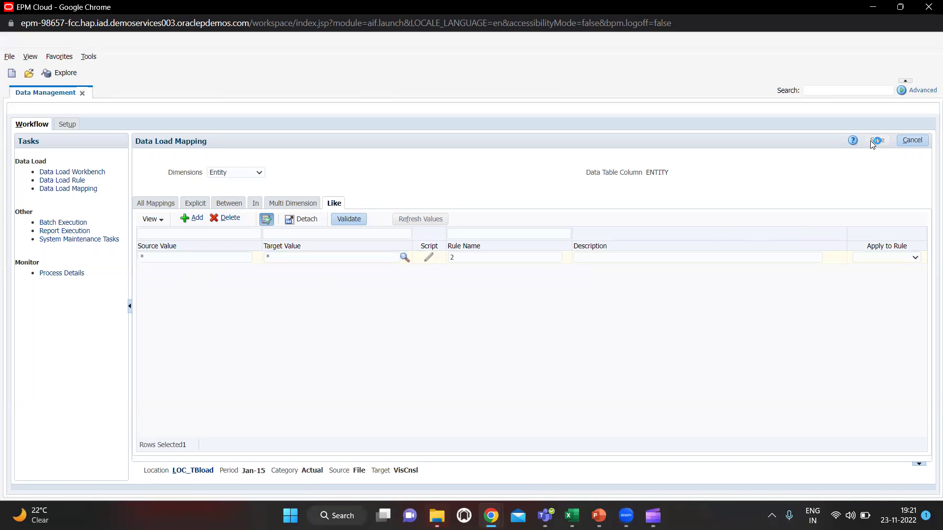
- Add a Like mapping for the From Currency dimension with source *, target Entity Currency and rule name 3, and save it
click(236, 175)
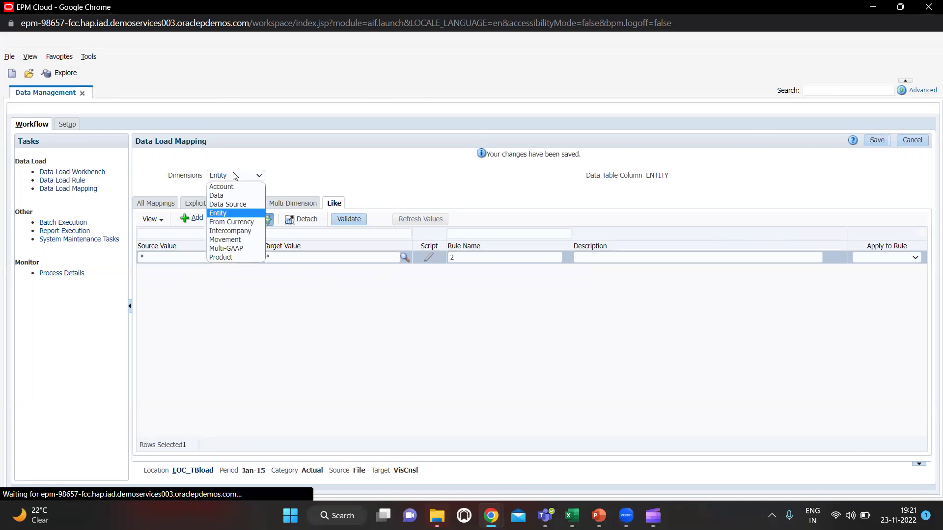
click(228, 222)
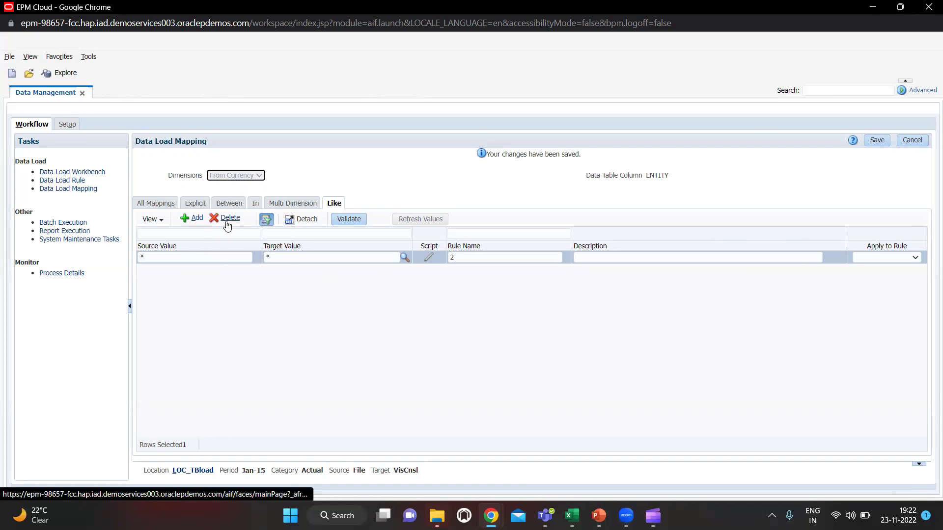
click(191, 218)
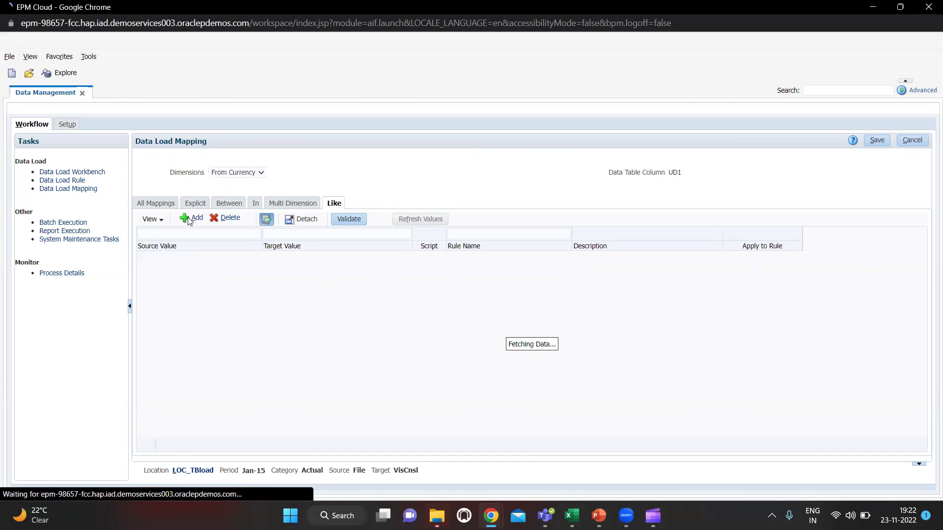
click(182, 257)
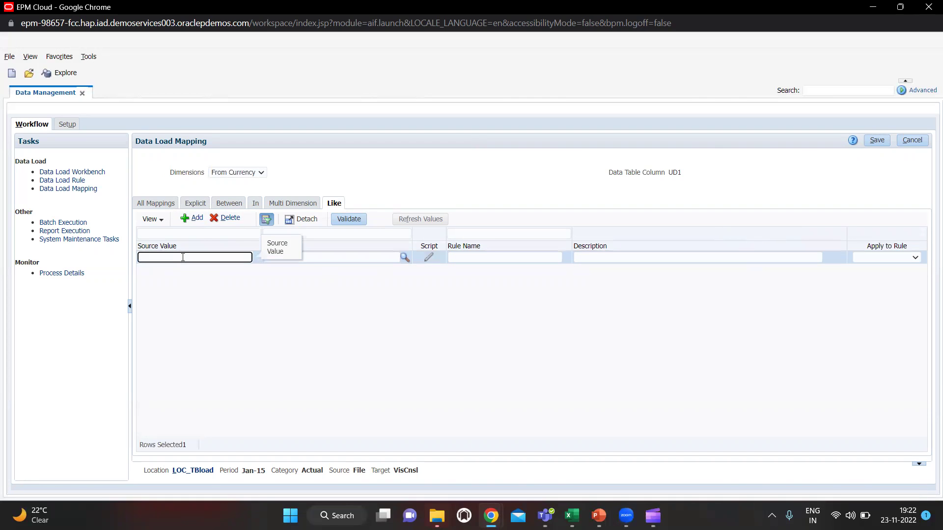
text(*)
key(Tab)
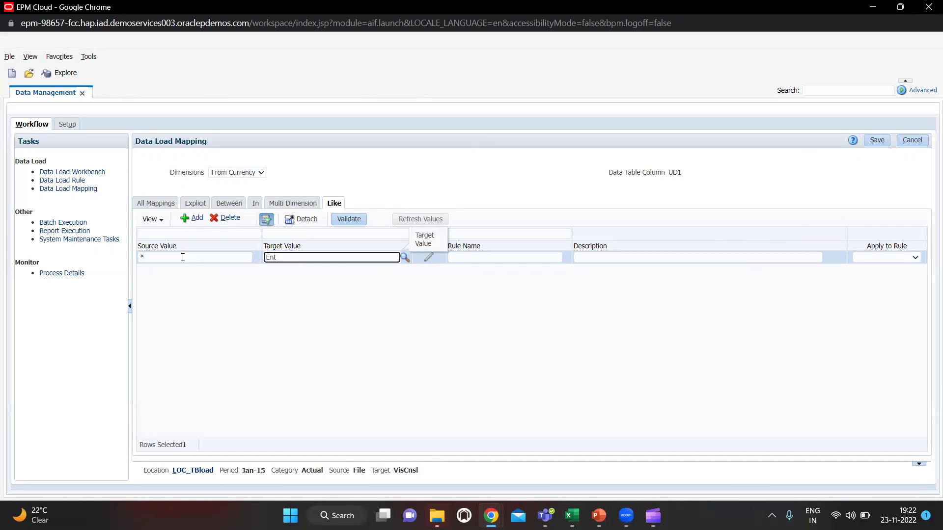
text(Entity Curren cyy)
key(Tab)
text(3)
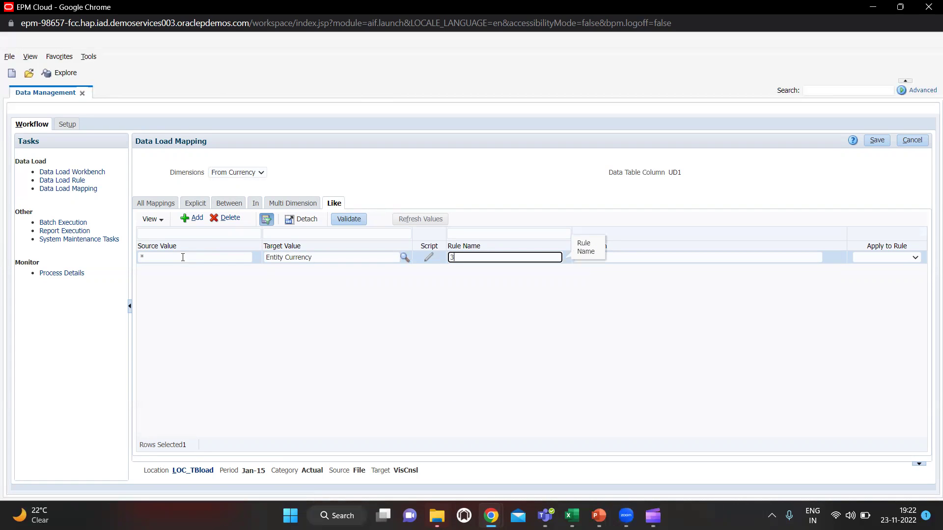
click(877, 140)
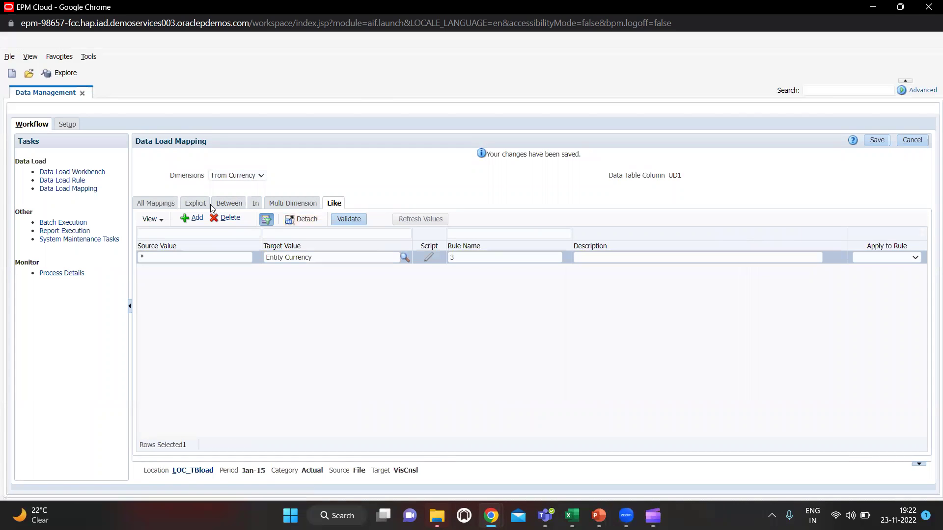
- Add a Like mapping for the Intercompany dimension with source *, target FCCS_No Intercompany and rule name 4, and save it
click(229, 175)
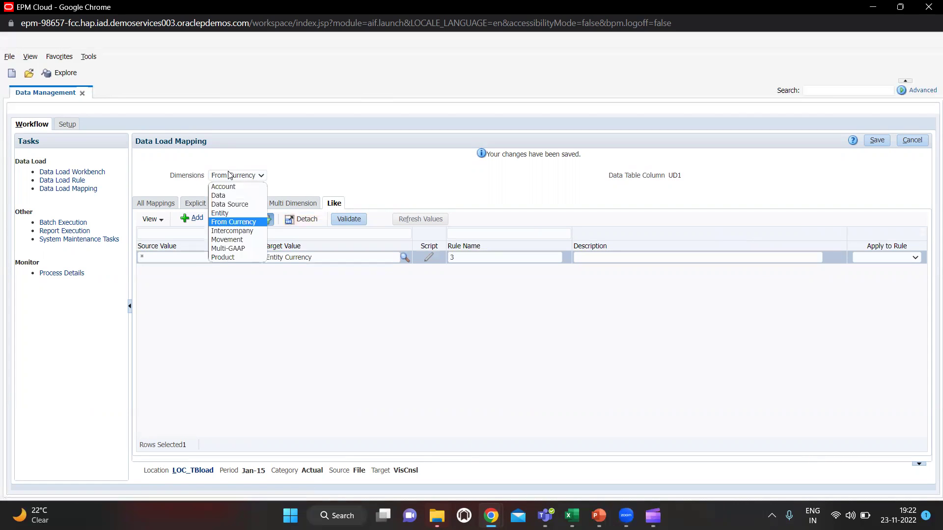
click(235, 231)
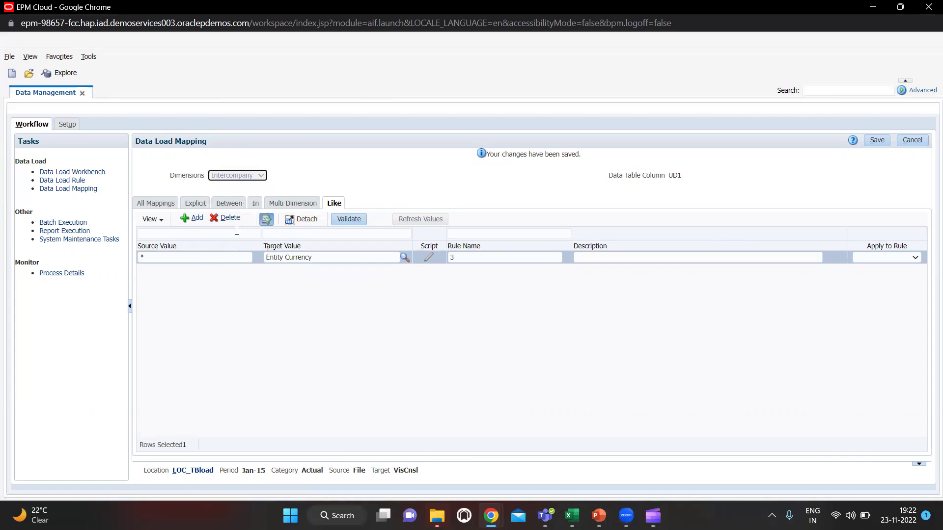
click(196, 220)
click(196, 220)
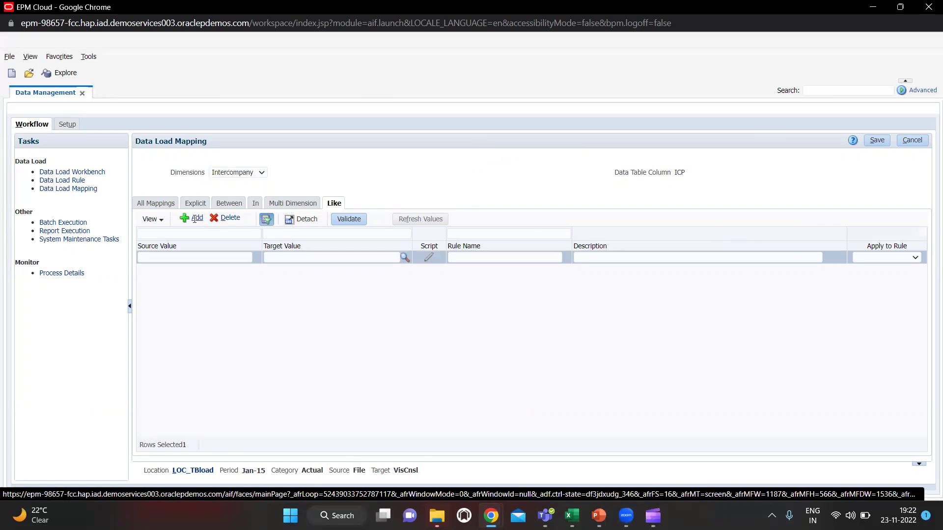
click(185, 257)
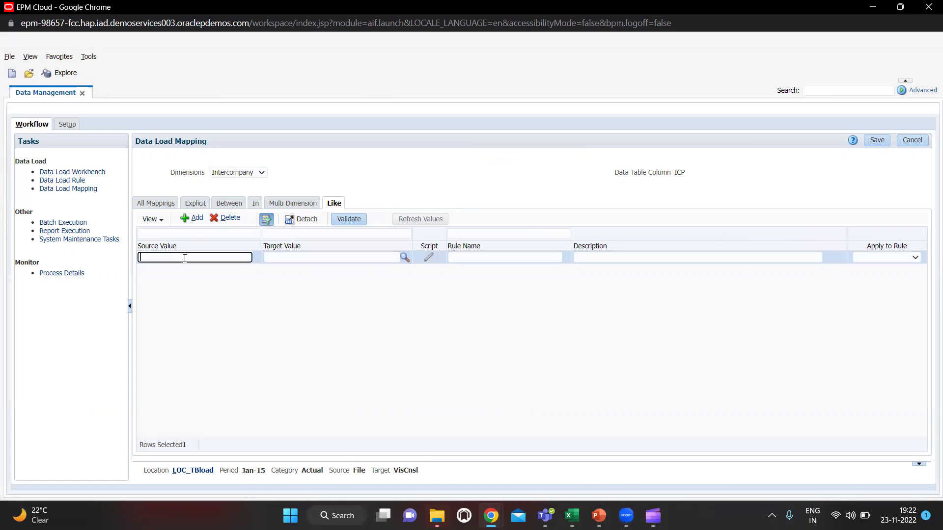
text(*)
key(Tab)
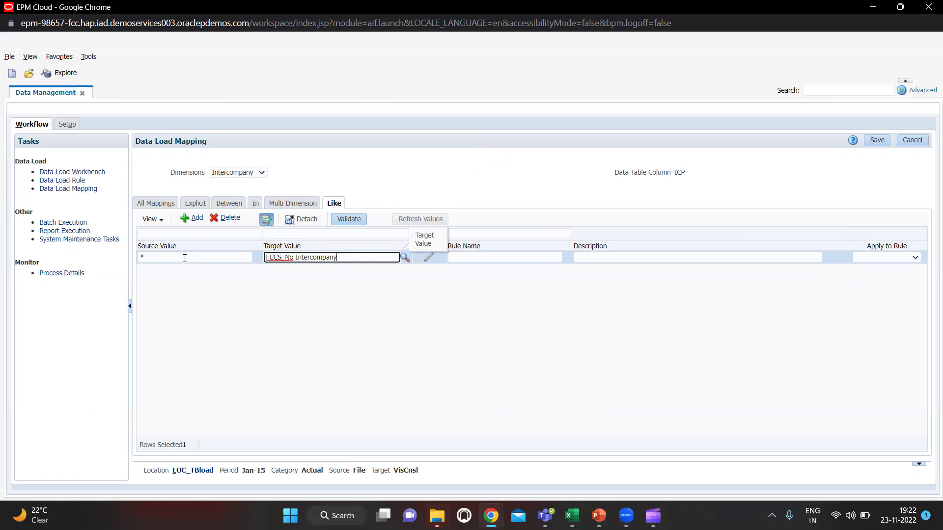
key(Tab)
key(Tab)
text(4)
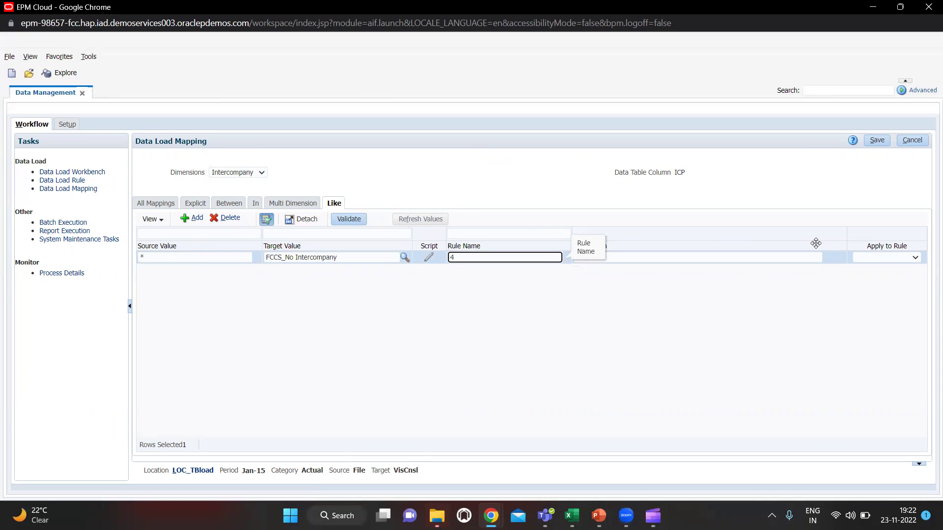
click(875, 142)
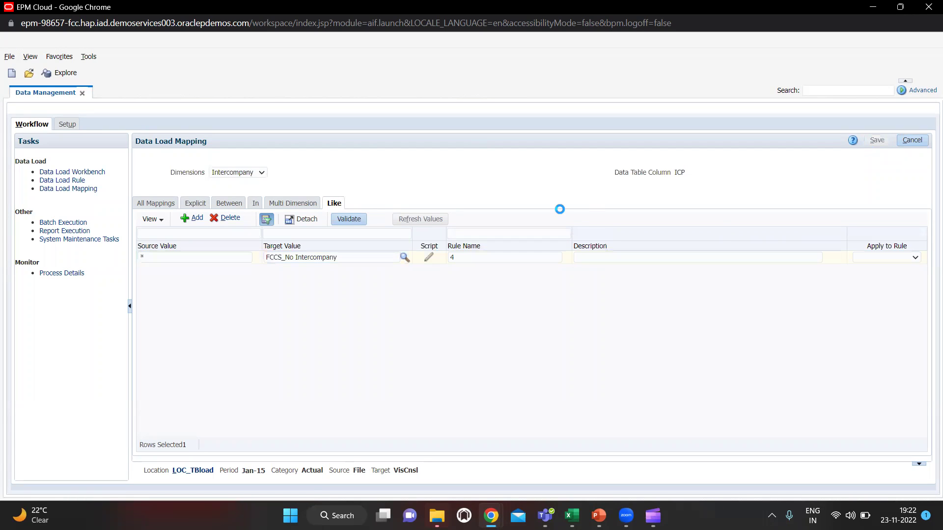
- Set the target value of the Movement dimension's Like mapping to FCCS_Mvmts_Cash and save it
click(240, 175)
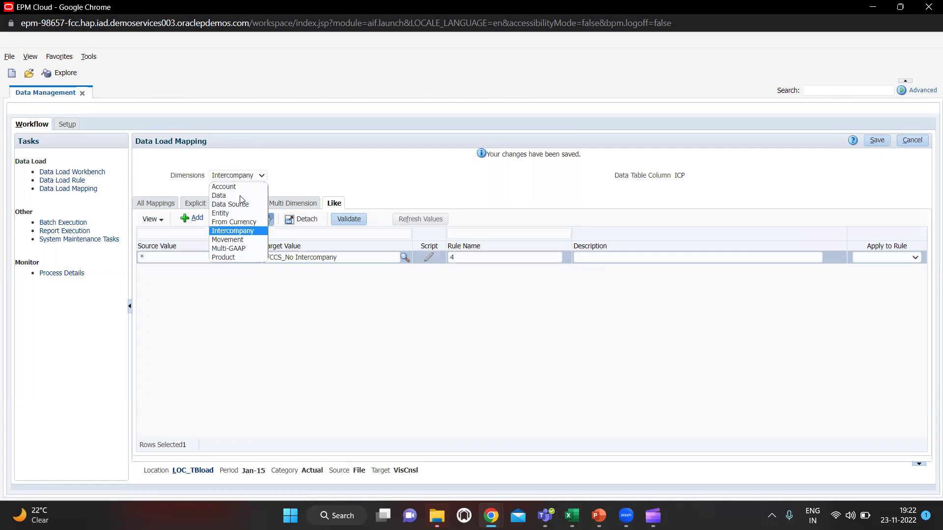
click(231, 239)
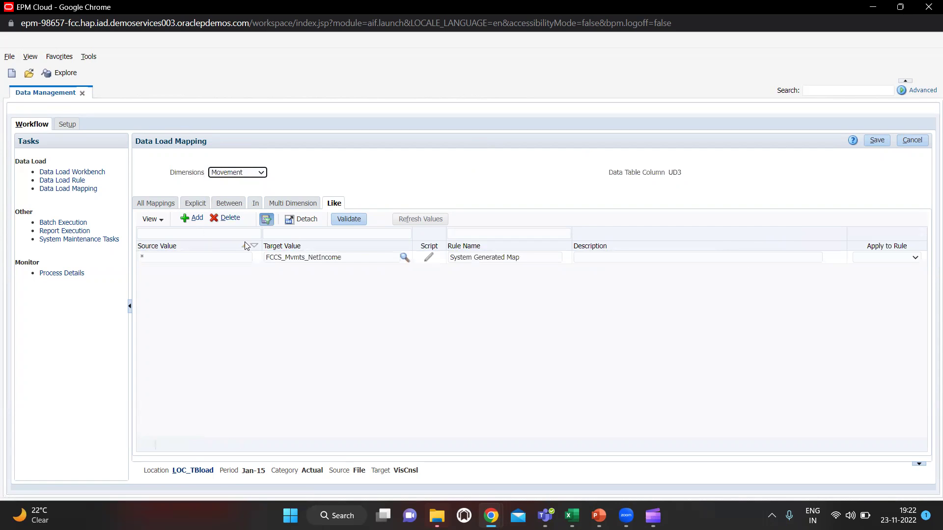
click(358, 259)
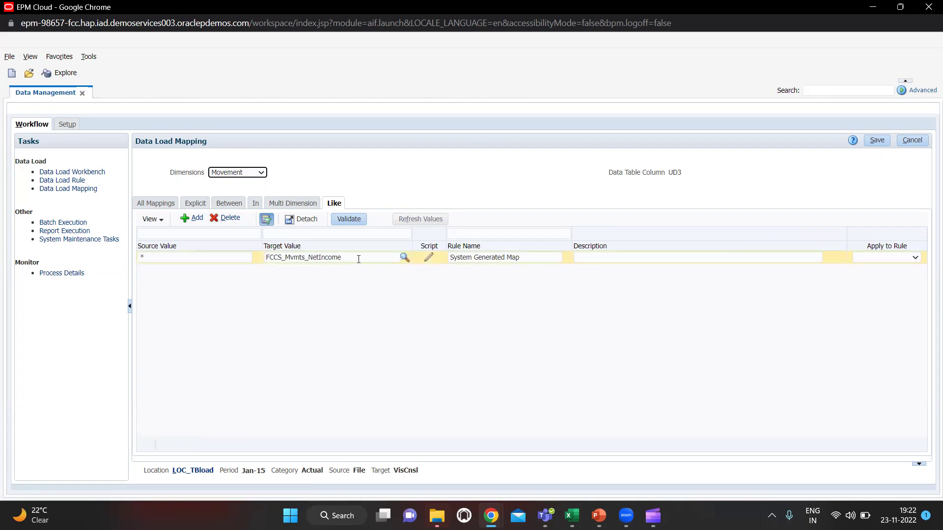
click(358, 259)
key(BackSpace)
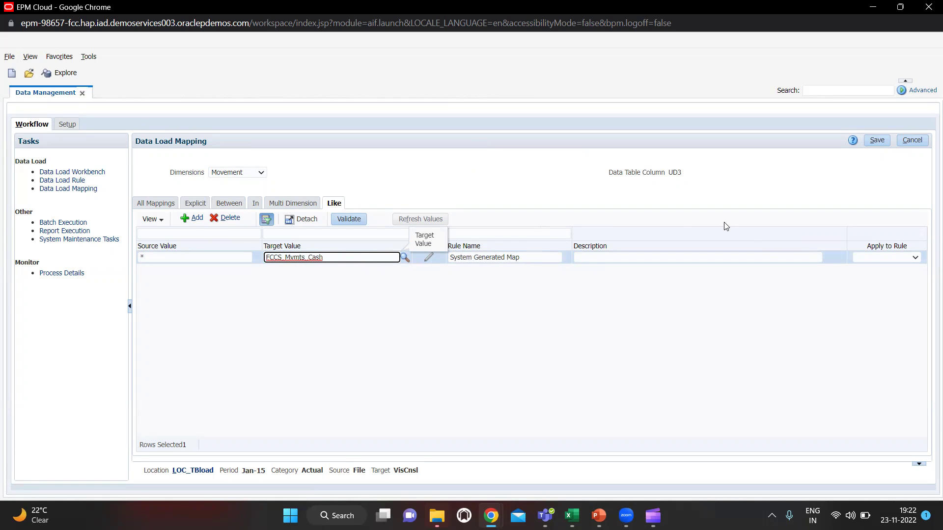
click(877, 141)
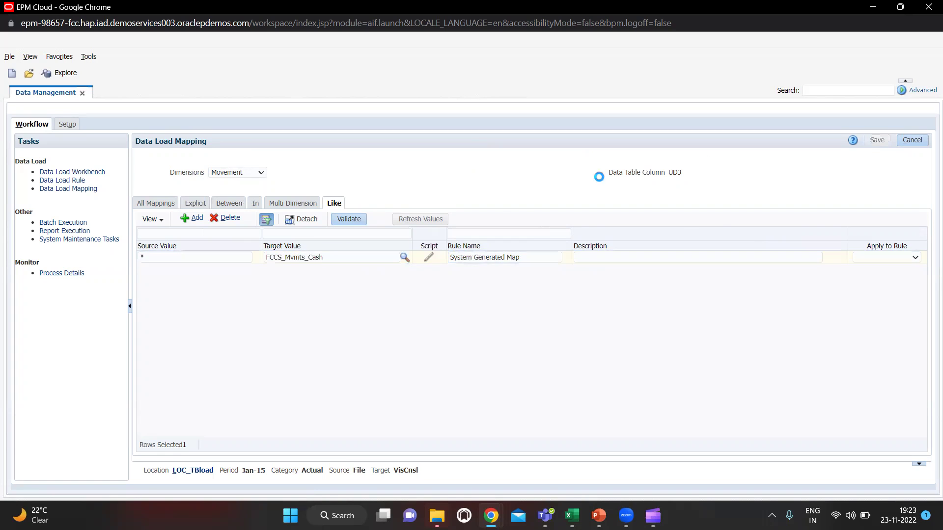
- Check the Multi-GAAP Like mapping, and add and save one for Product with source *, target No Product and rule name 5
click(226, 176)
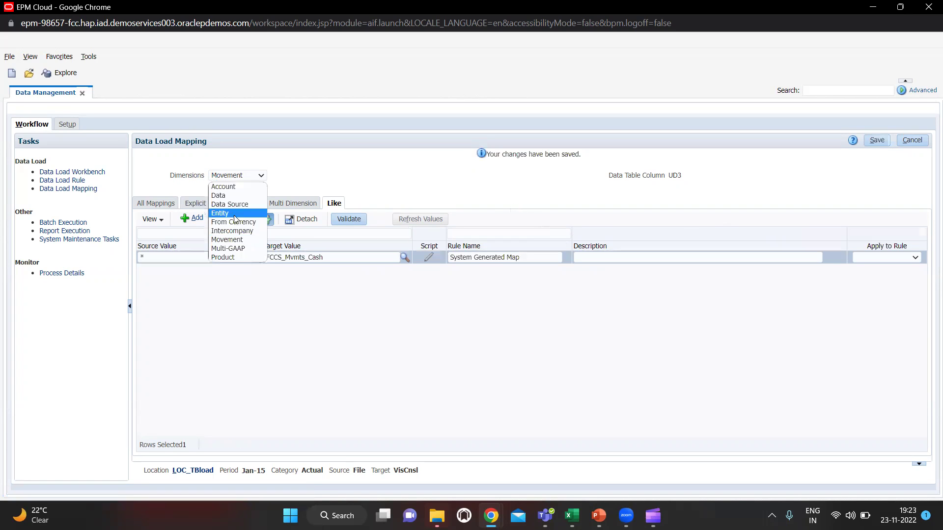
click(231, 248)
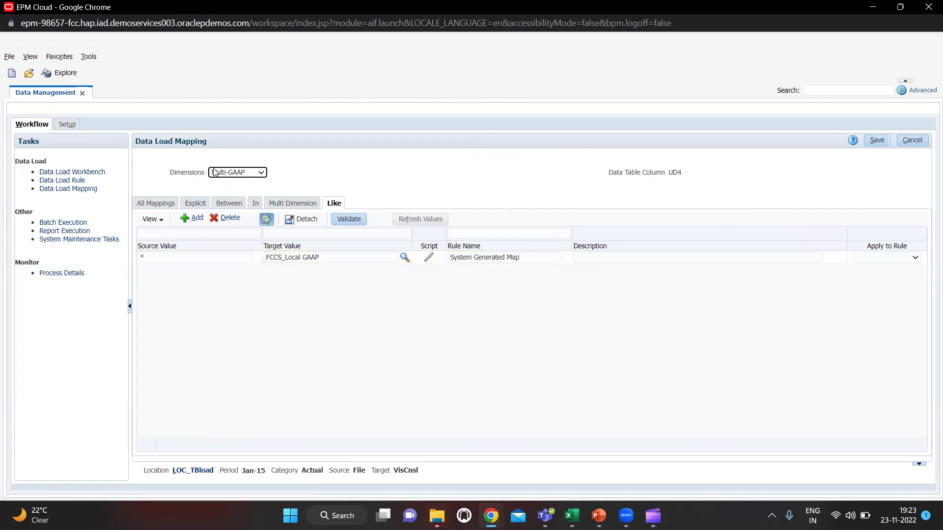
click(240, 173)
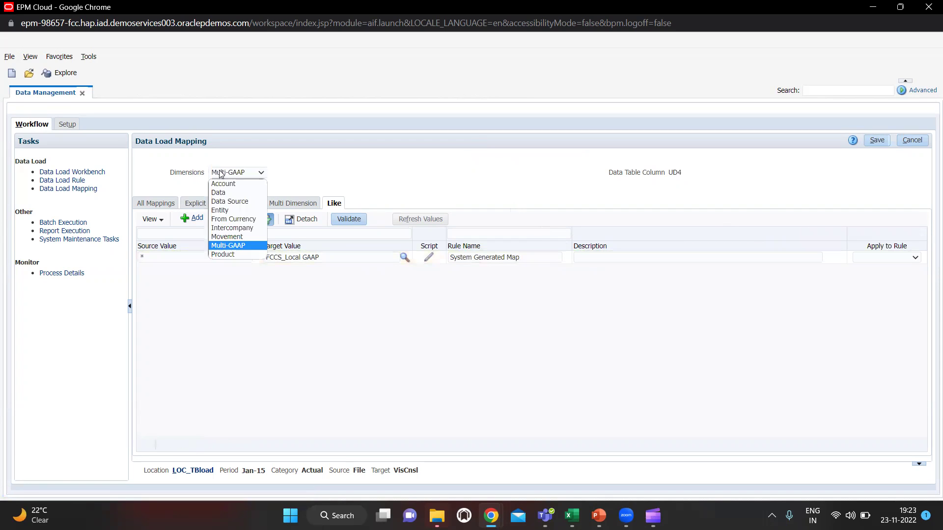
click(237, 255)
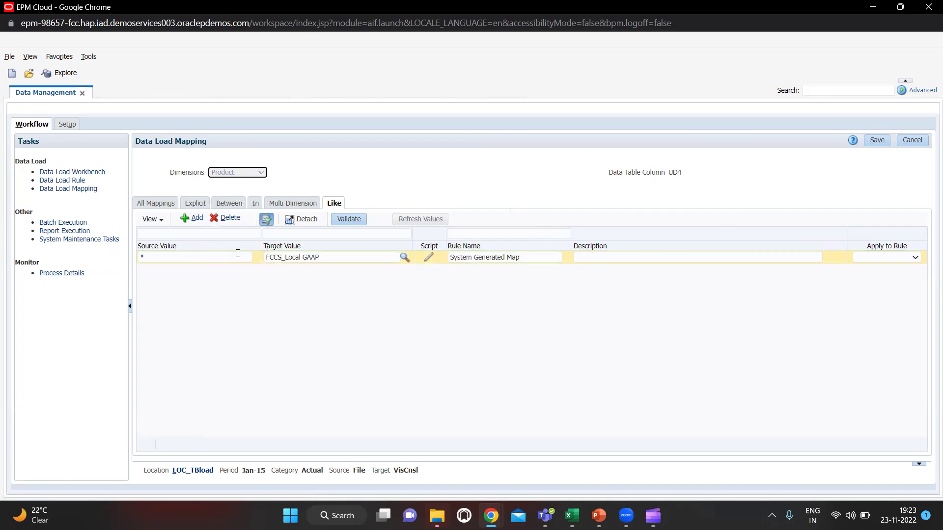
click(187, 219)
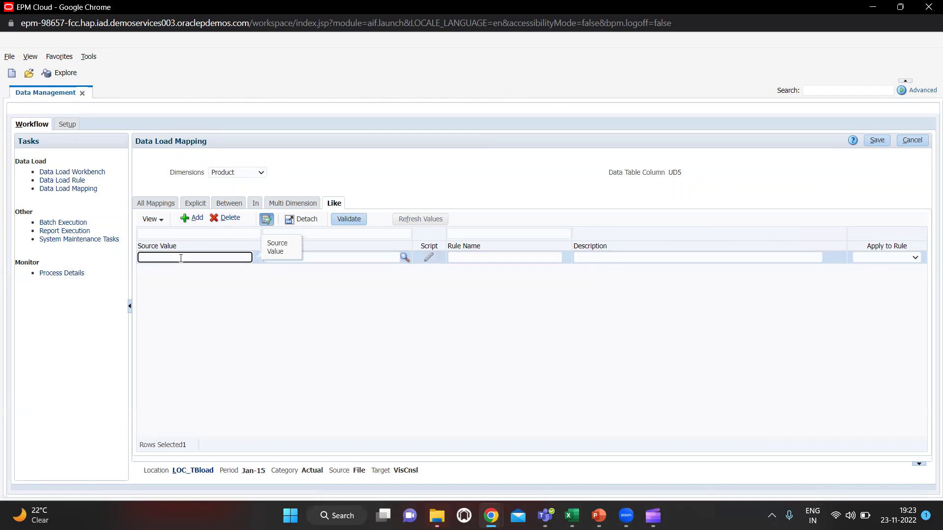
key(Tab)
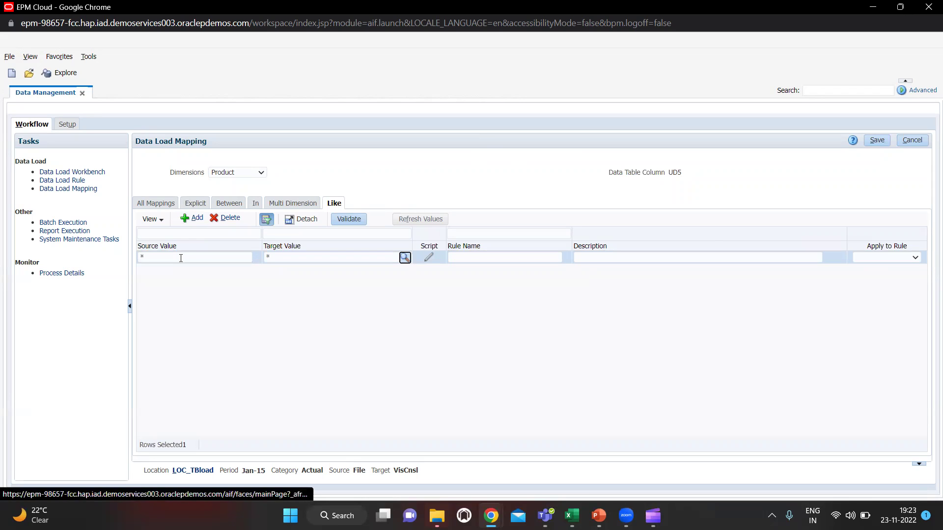
text(No)
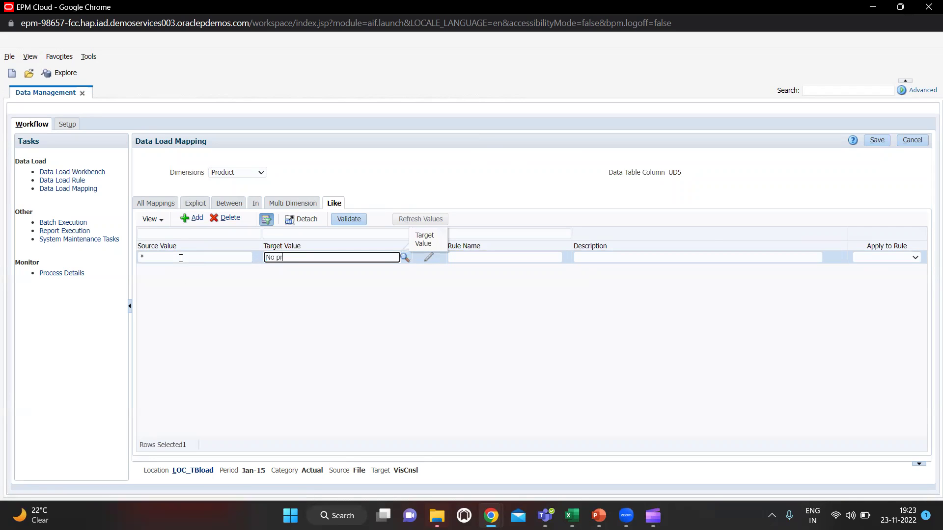
text( Product)
key(Tab)
text(5)
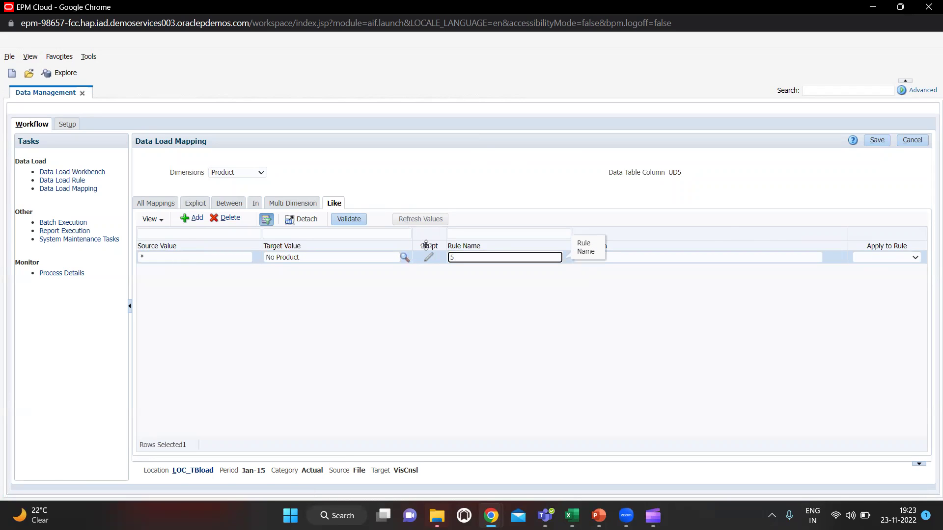
click(883, 139)
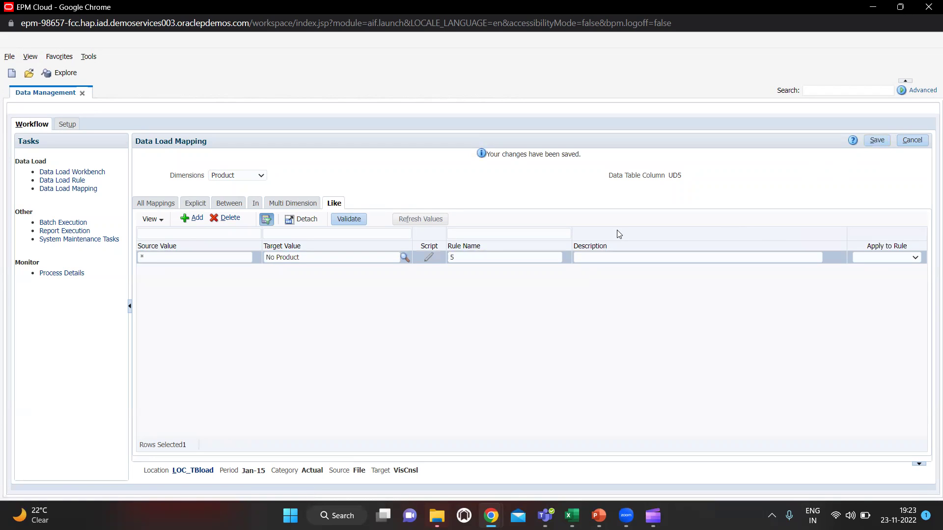
- Check the data load rules and download the Trial Balance template from the Data Load Workbench
click(57, 181)
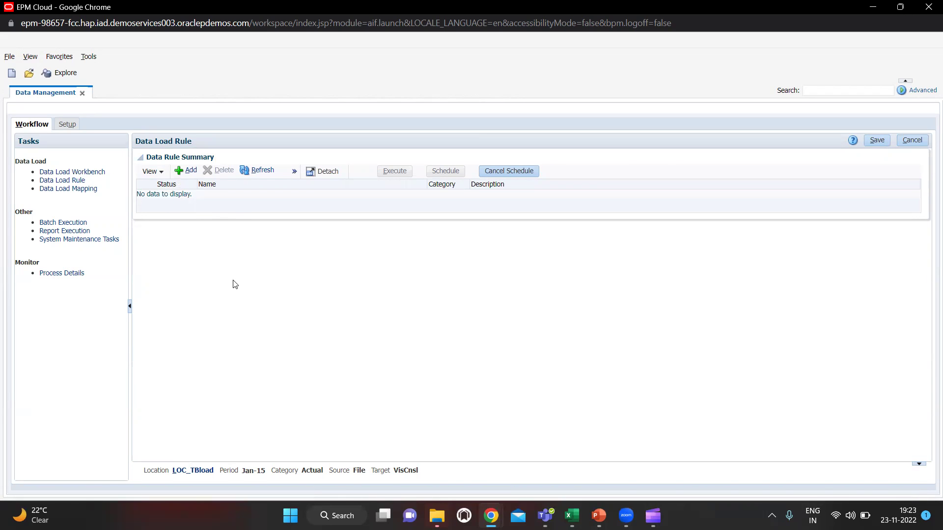
click(74, 172)
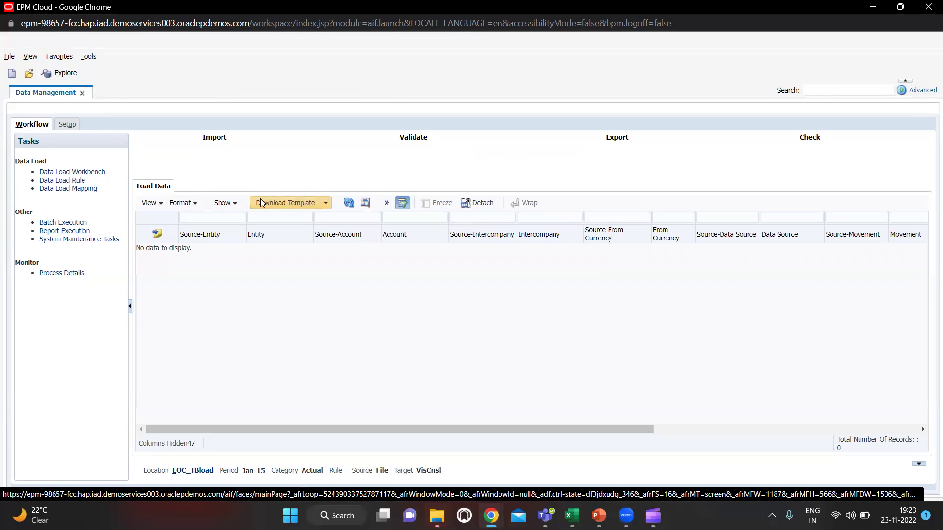
click(301, 204)
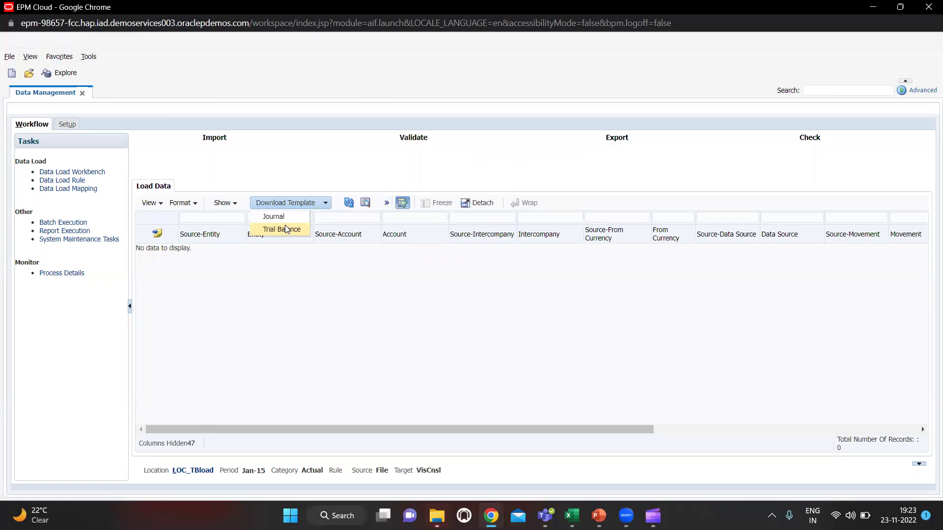
click(284, 229)
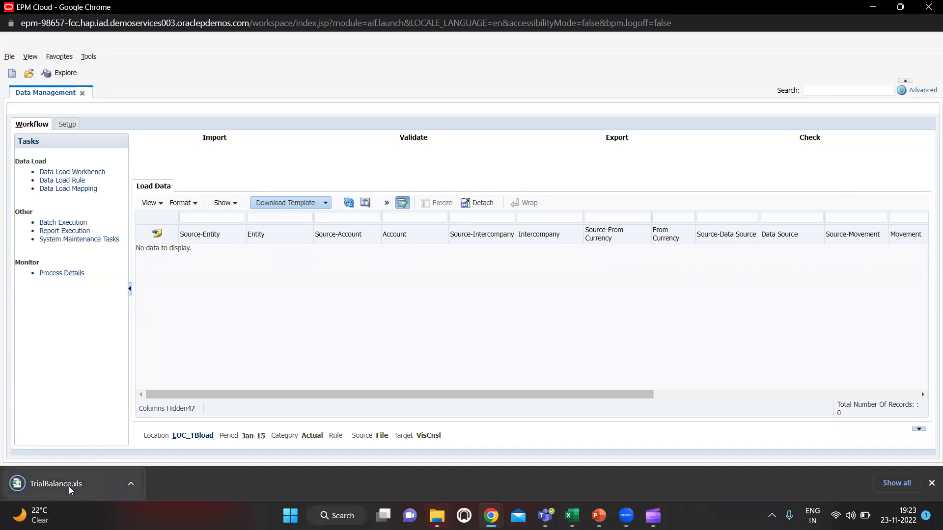
- Open the downloaded TrialBalance.xls in Excel and enable editing
click(68, 485)
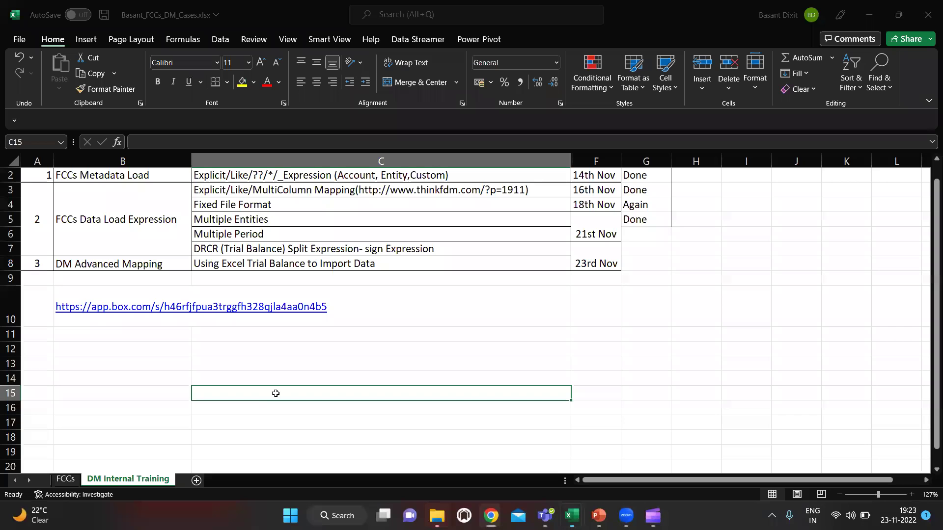
key(alt+Tab)
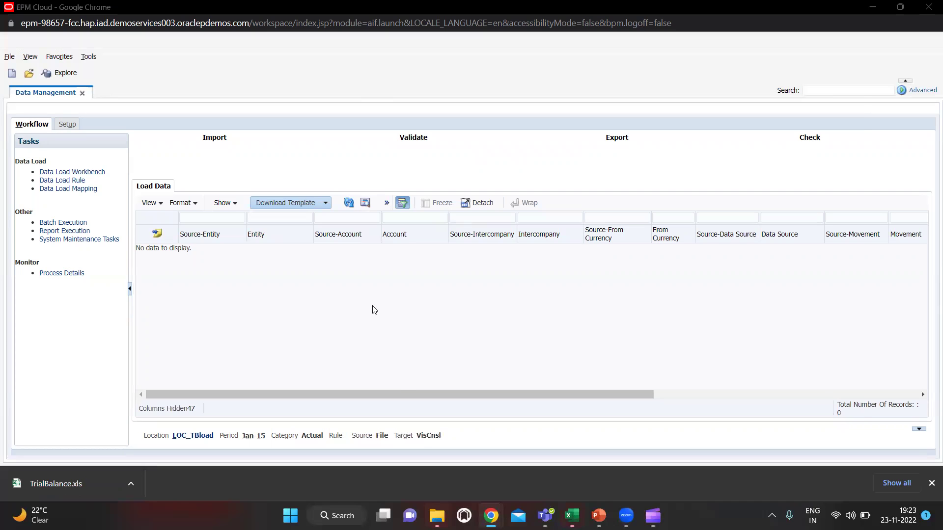
key(alt+Tab)
key(alt+Tab)
key(alt+Tab)
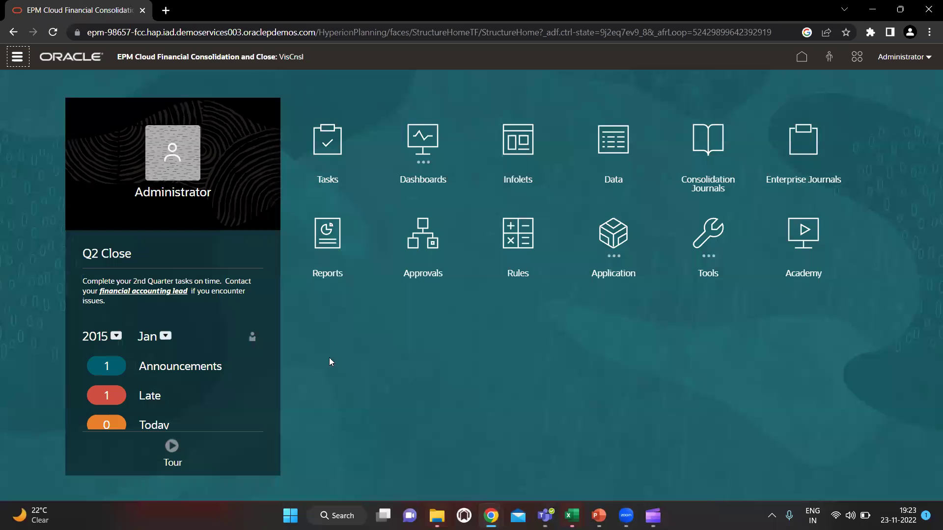
mouse_move(571, 515)
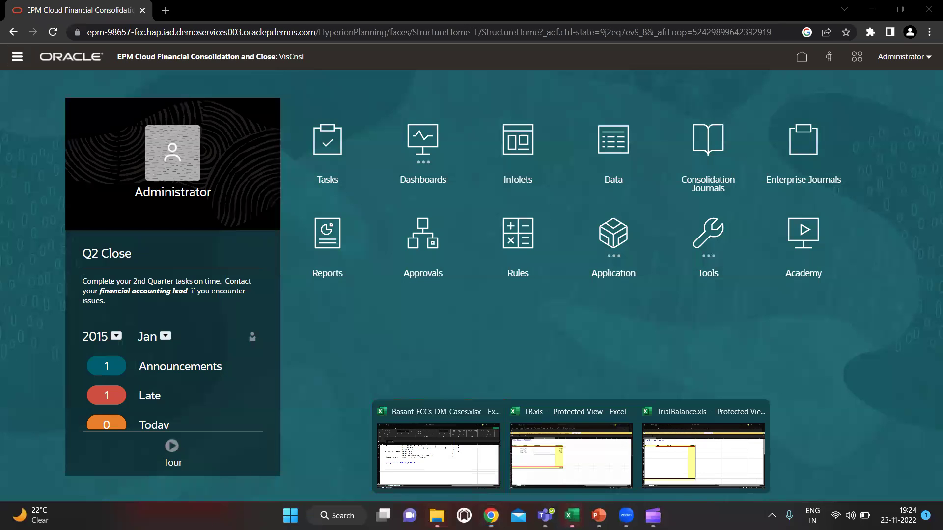
click(681, 451)
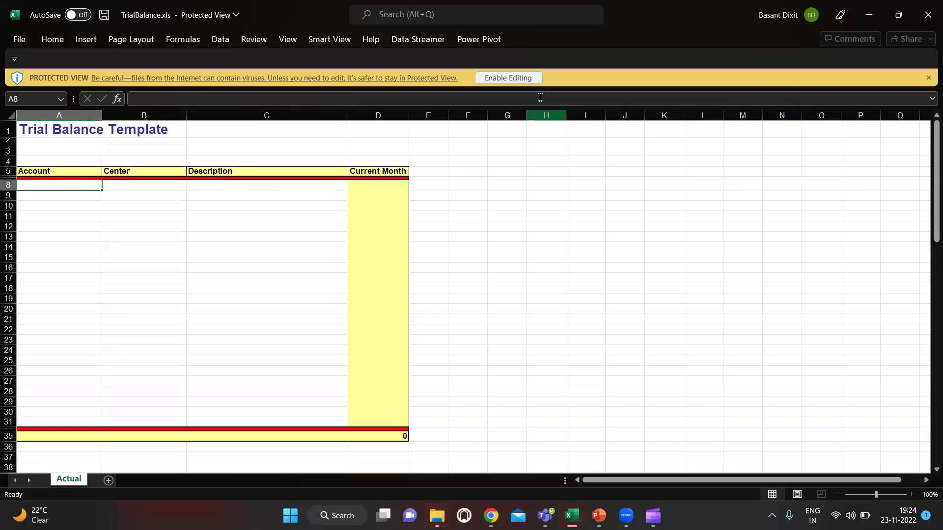
click(511, 79)
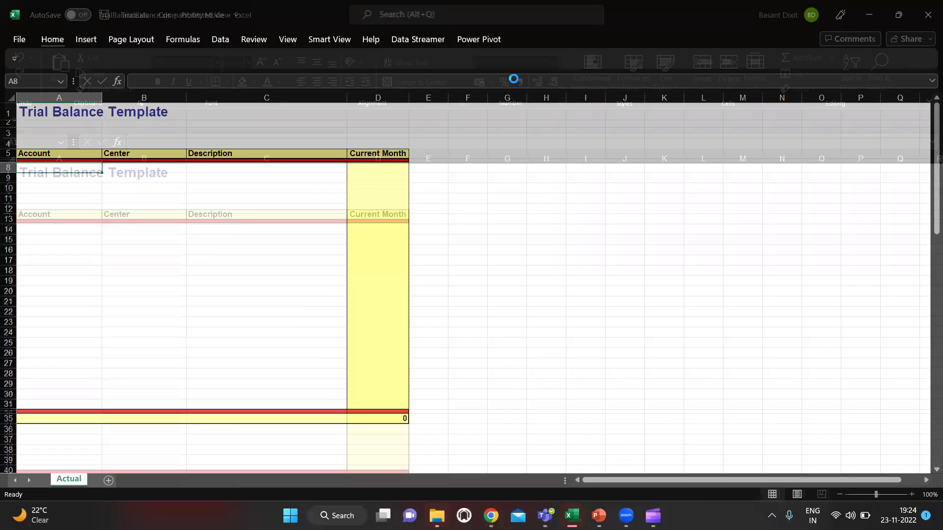
- Examine the Account, Center, Description and Current Month columns of the Trial Balance template
scroll(138, 266, down, 1)
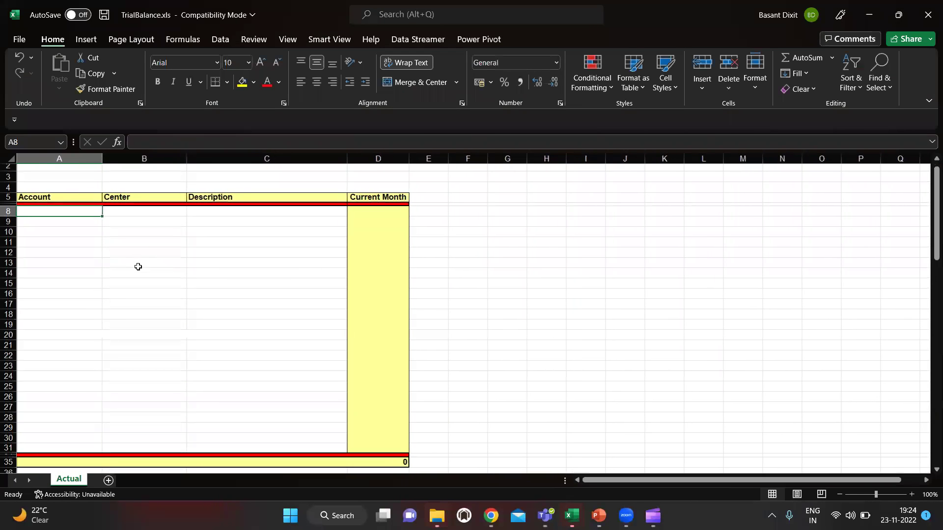
scroll(151, 250, up, 1)
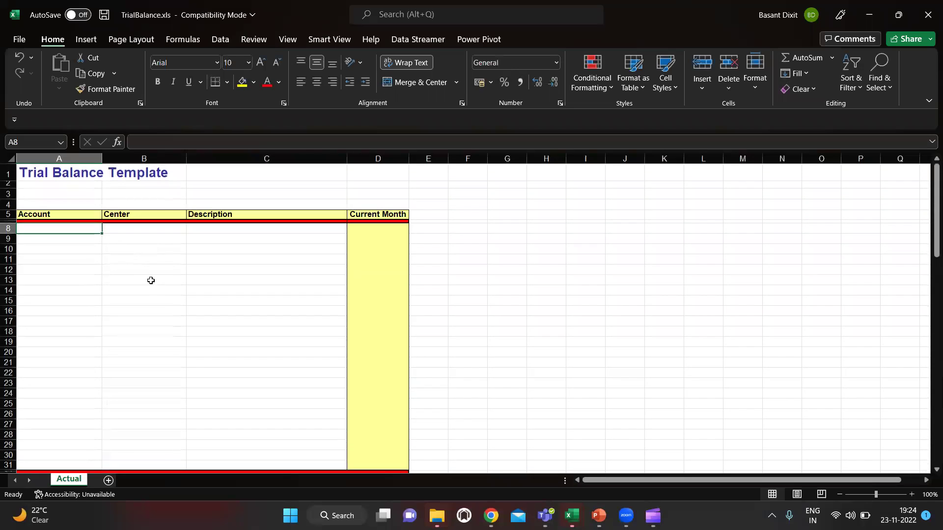
key(ctrl+space)
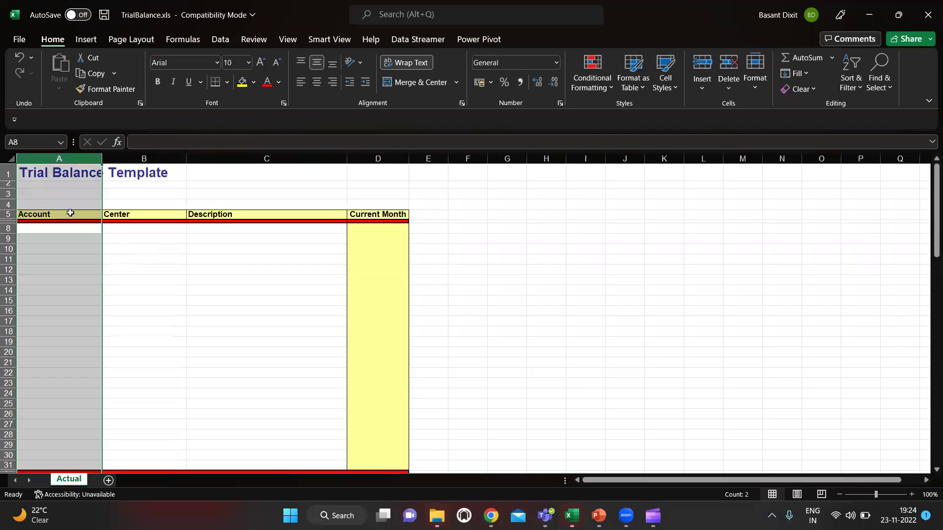
key(Right)
key(ctrl+space)
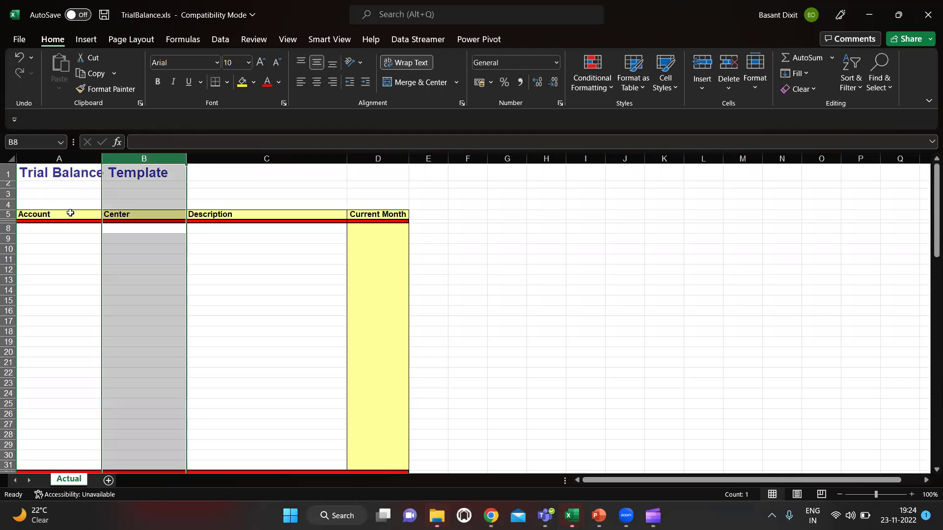
key(Right)
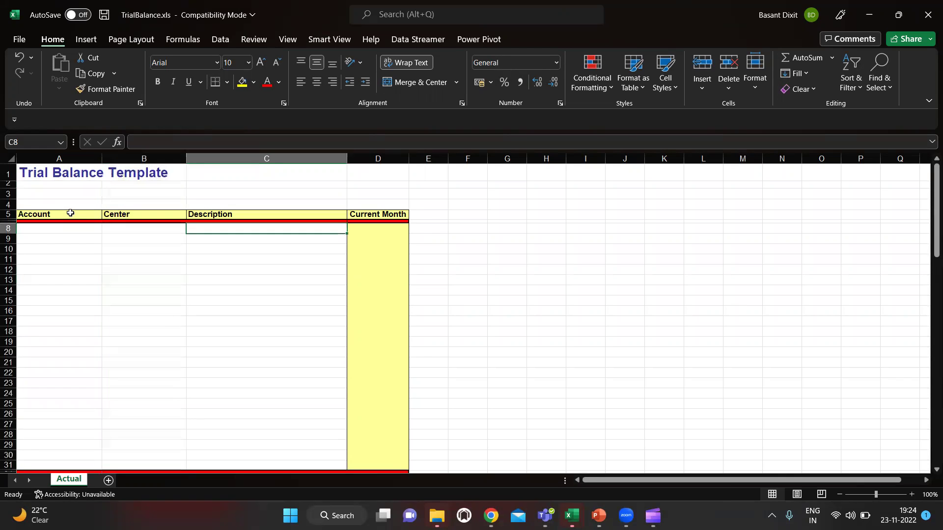
key(ctrl+space)
key(Right)
key(Up)
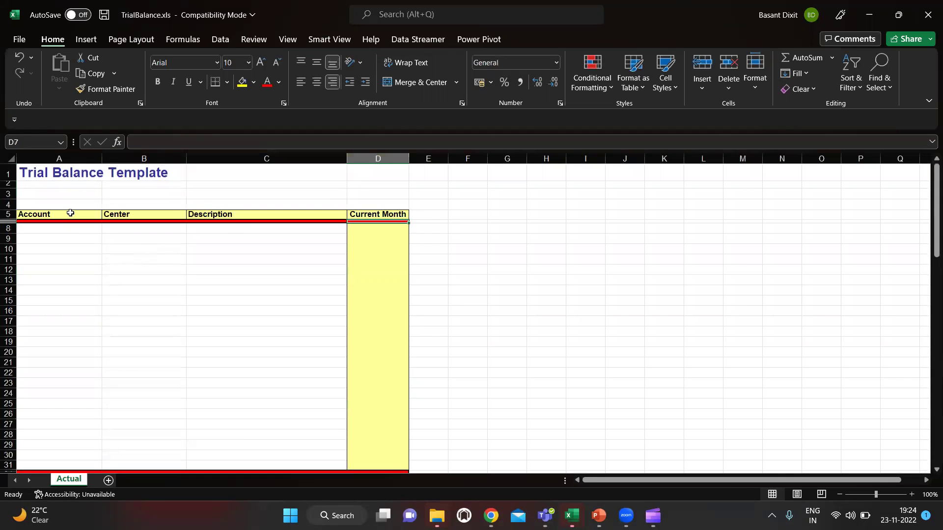
key(Up)
key(Down)
key(Down)
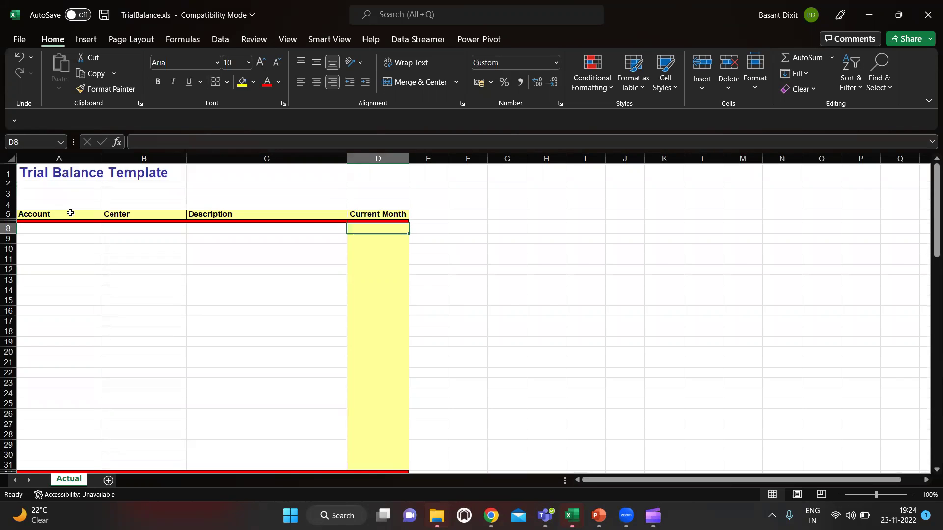
key(Down)
key(Down)
key(Down)
key(Down)
key(Down)
key(Down)
key(Down)
key(Down)
key(Down)
key(Down)
key(Down)
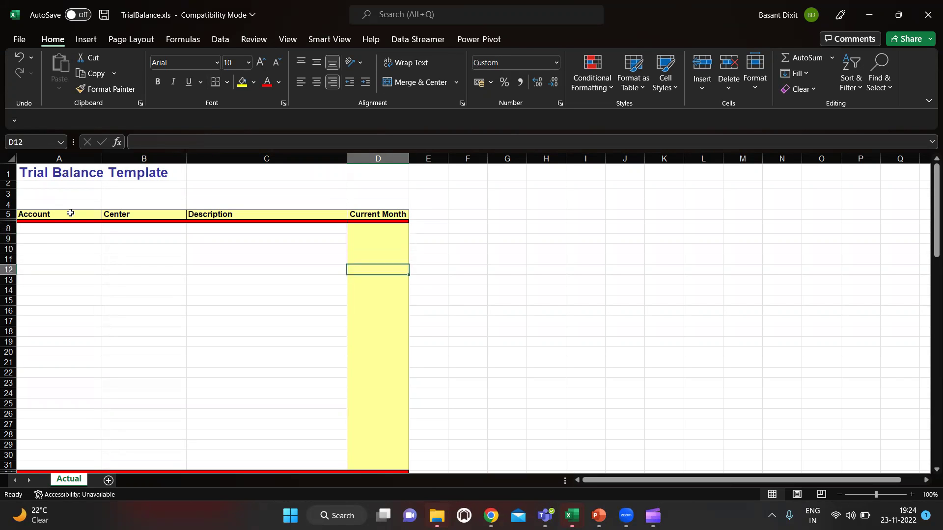
key(Down)
key(Left)
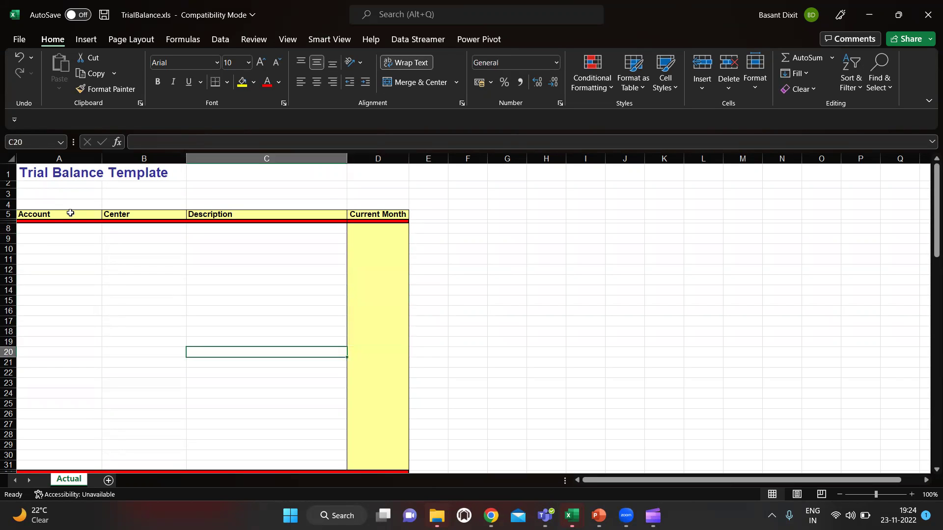
key(Left)
key(Left)
key(Up)
key(Up)
key(Up)
key(Up)
key(Up)
key(Up)
key(Up)
key(Up)
key(Up)
key(Up)
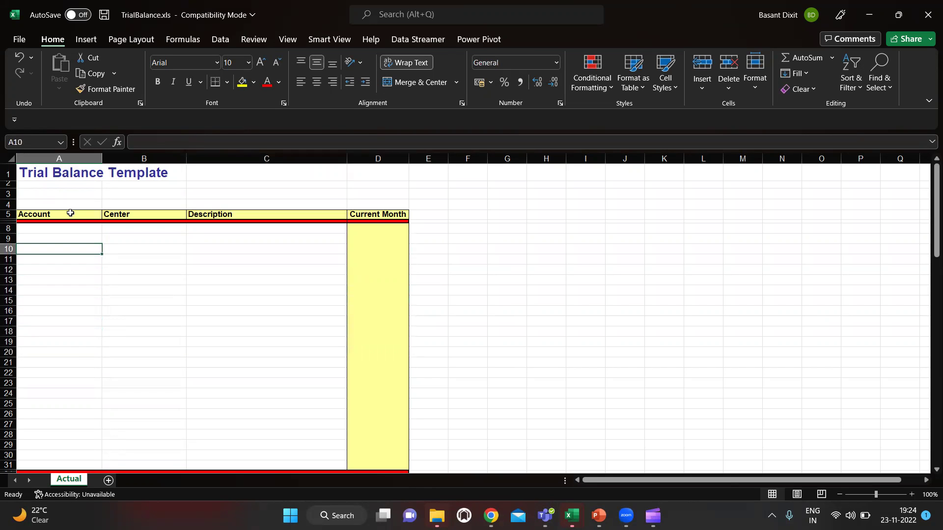
- Switch to the EPM Cloud Financial Consolidation and Close browser window to look up account members
key(alt+Tab)
key(alt+Tab)
key(alt+shift+Tab)
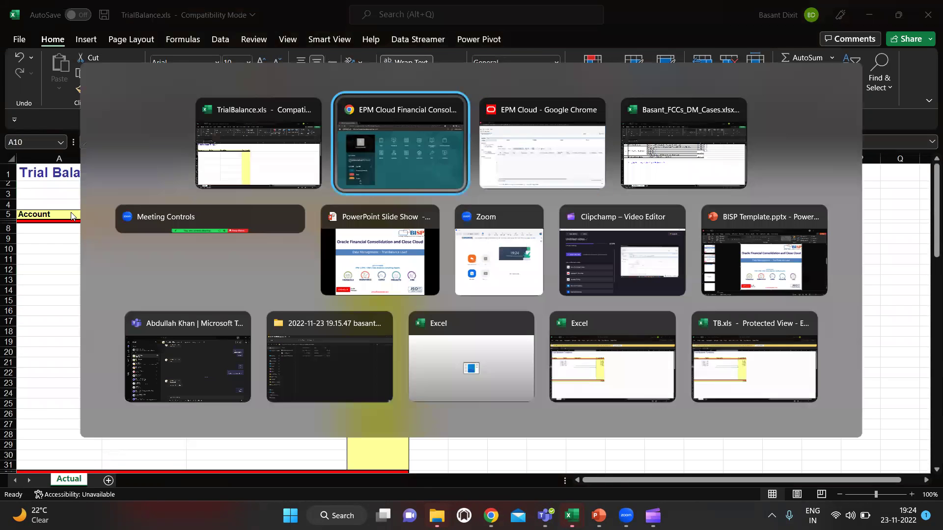
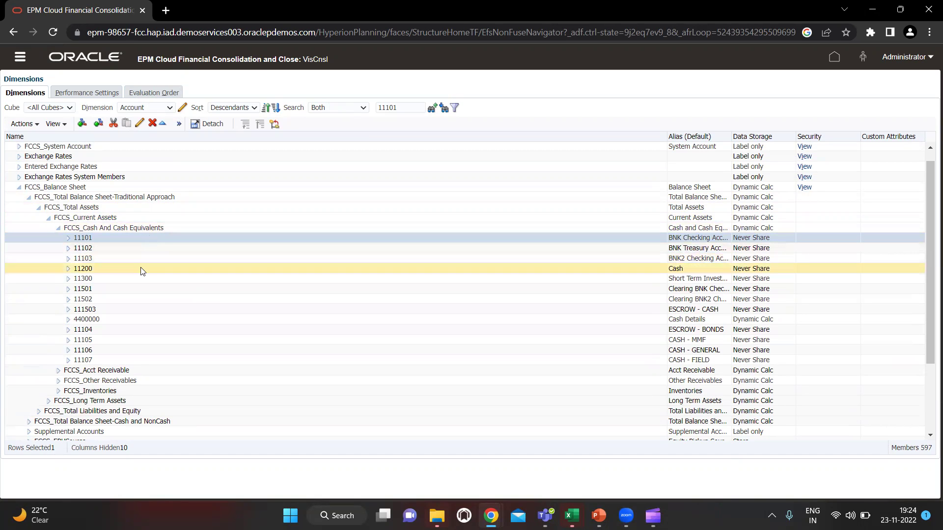
- Switch to TrialBalance.xls, enter accounts 11101, 11102, 11103 and 11200 in cells A10 to A13, and select B10
key(alt+Tab)
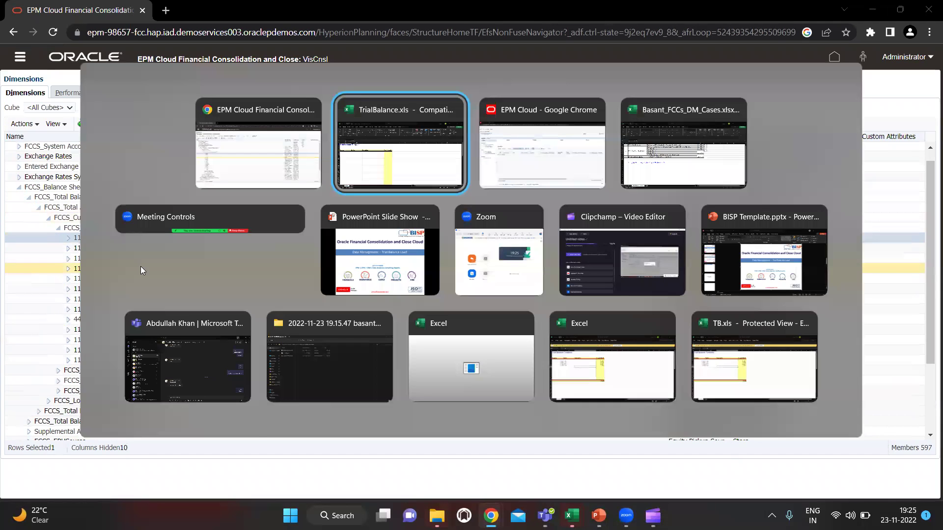
text(111)
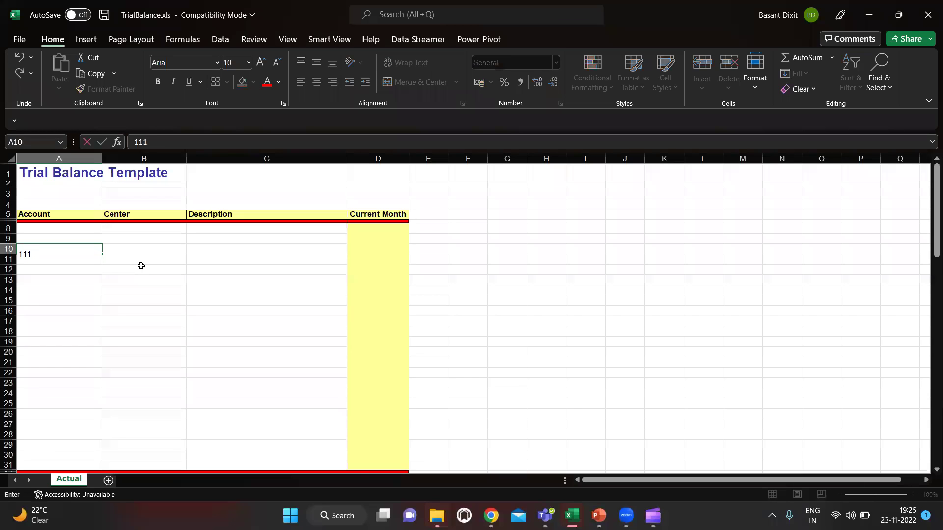
key(Return)
key(Down)
key(Up)
text(11102)
key(Return)
text(11103)
key(Return)
text(112)
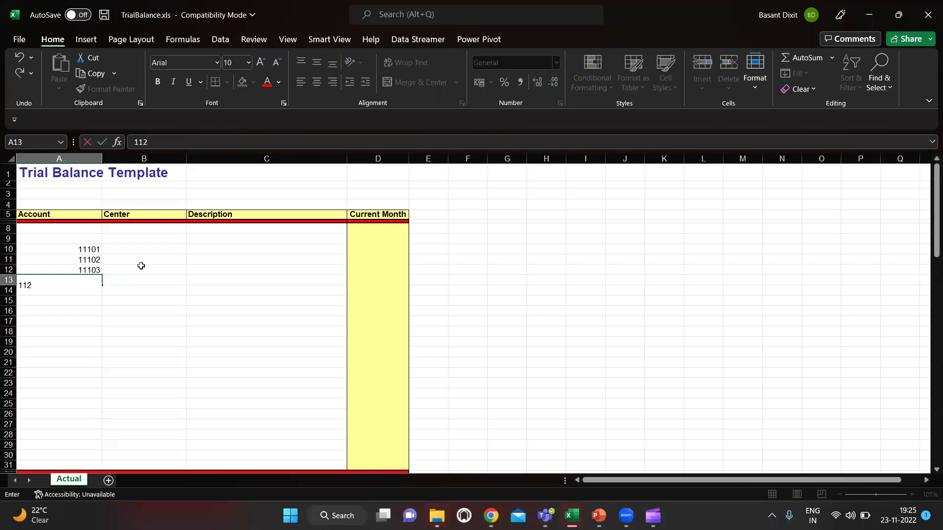
text(00)
key(Return)
key(Right)
key(Up)
key(Up)
key(Up)
key(Up)
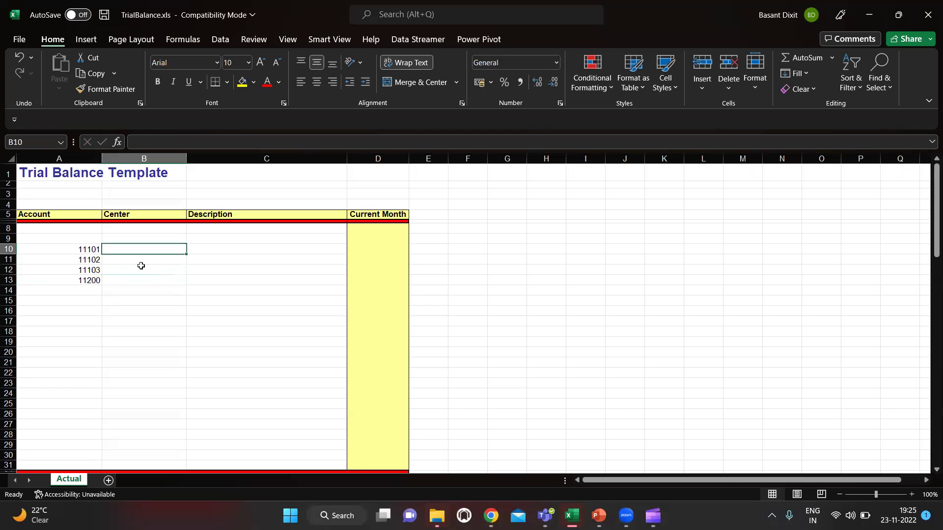
- Switch to the EPM Cloud dimension editor and look up entity T_101 under C_All_Corp_Comp_V1, C_T, T_100 in the Entity dimension
key(alt+Tab)
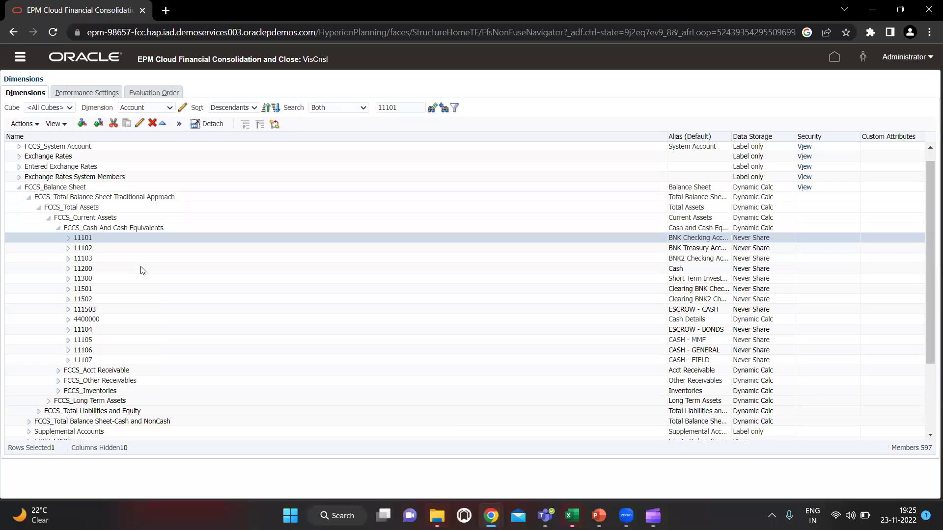
click(157, 107)
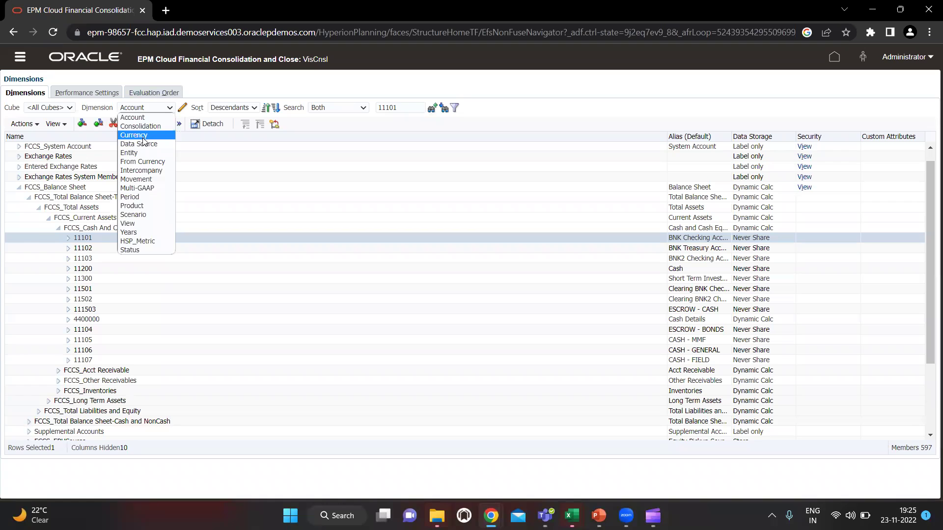
click(137, 150)
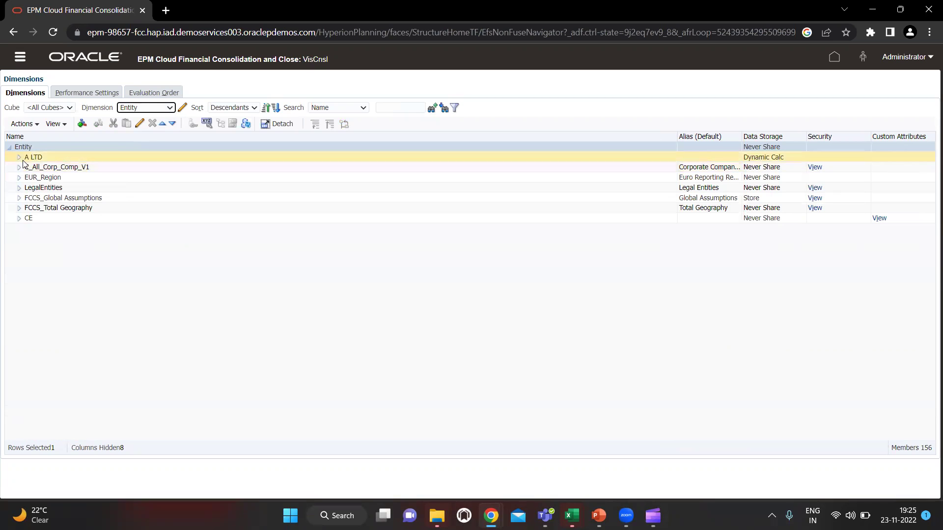
click(19, 167)
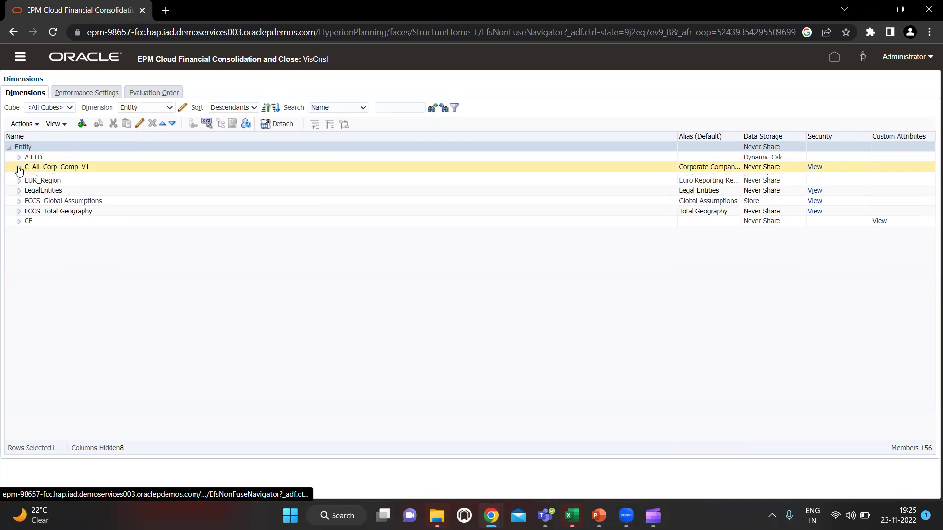
click(28, 177)
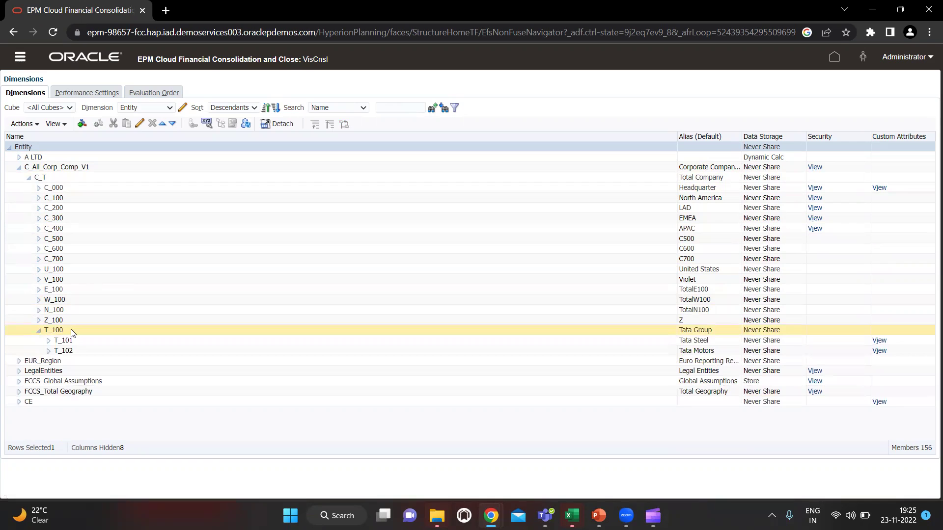
click(72, 340)
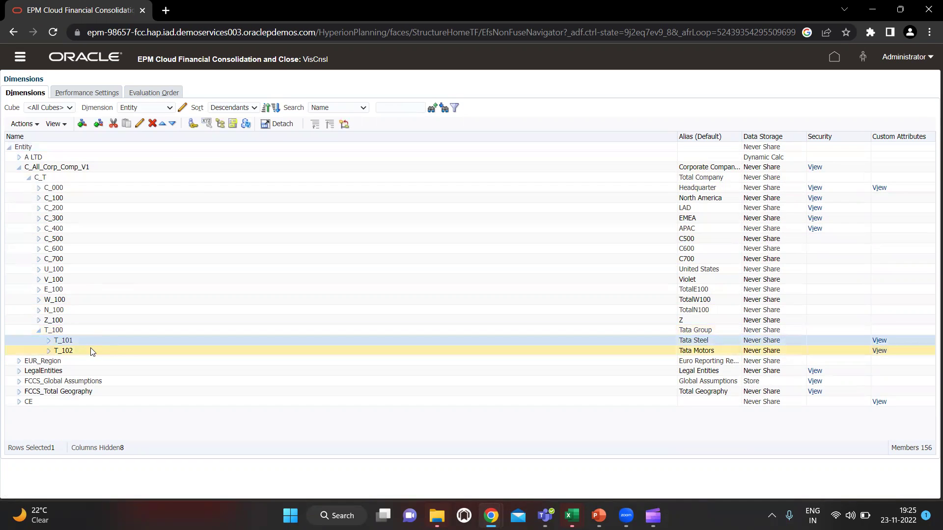
- Switch to TrialBalance.xls, enter T_101 as the center in B10 and copy it to B11 through B13
key(alt+Tab)
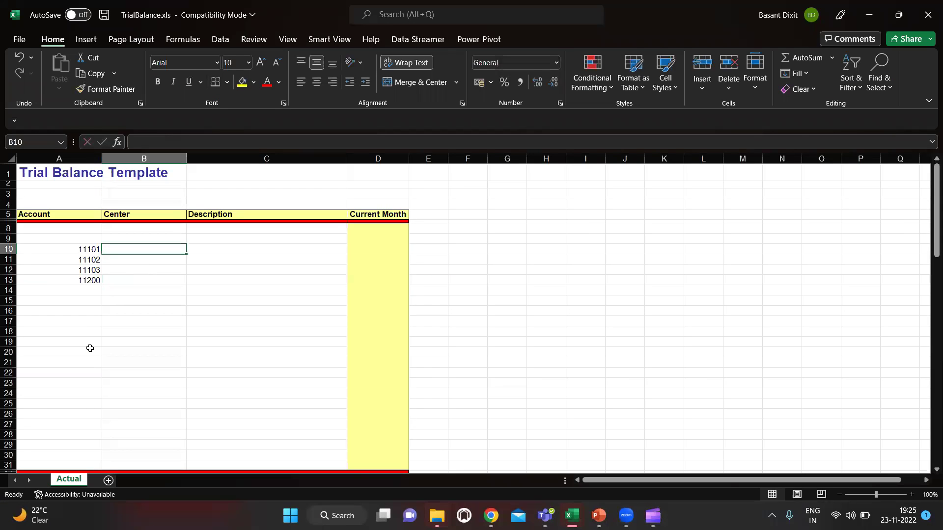
text(T_101)
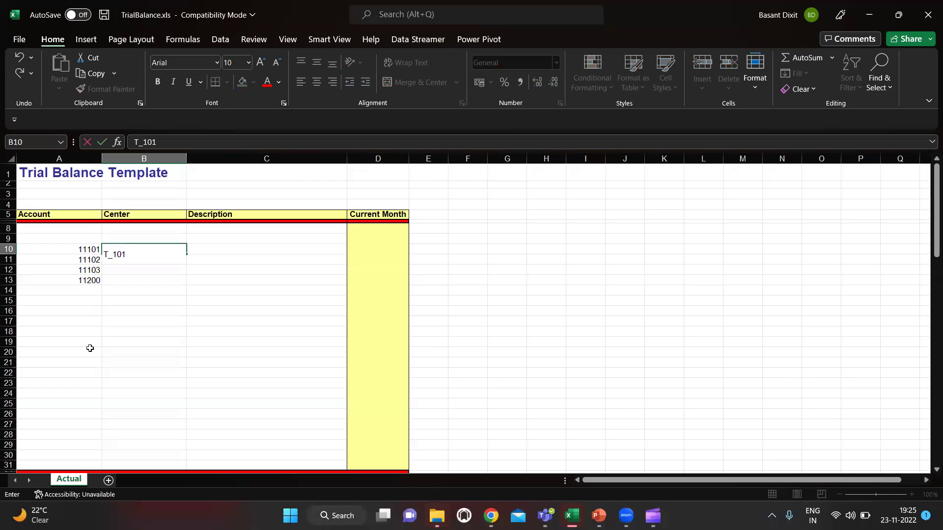
key(Return)
key(Up)
key(ctrl+c)
key(Down)
key(shift+Down)
key(shift+Down)
key(ctrl+v)
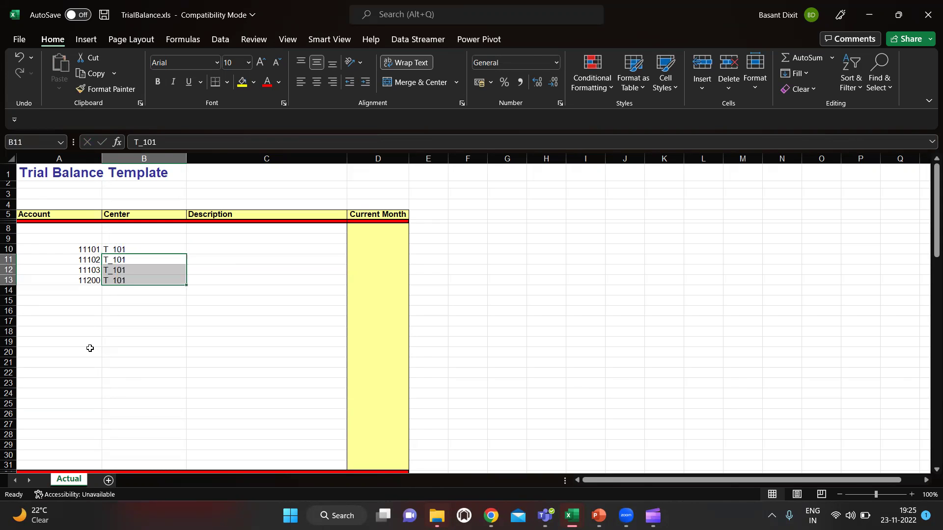
- Enter the current month amounts 25000, 45000, 9000 and 70000 in cells D10 to D13
key(Up)
key(Up)
key(Right)
key(Right)
key(Down)
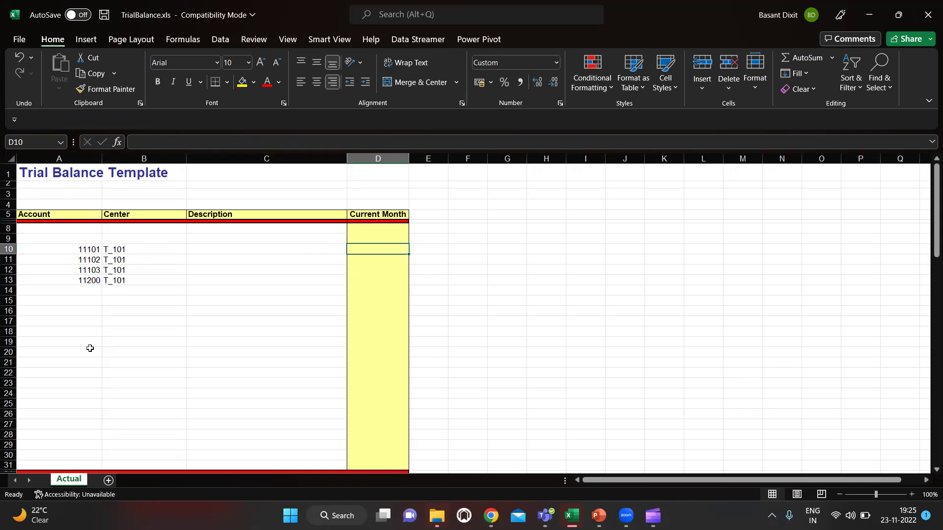
text(25000)
key(Return)
text(45000)
key(Return)
text(9000)
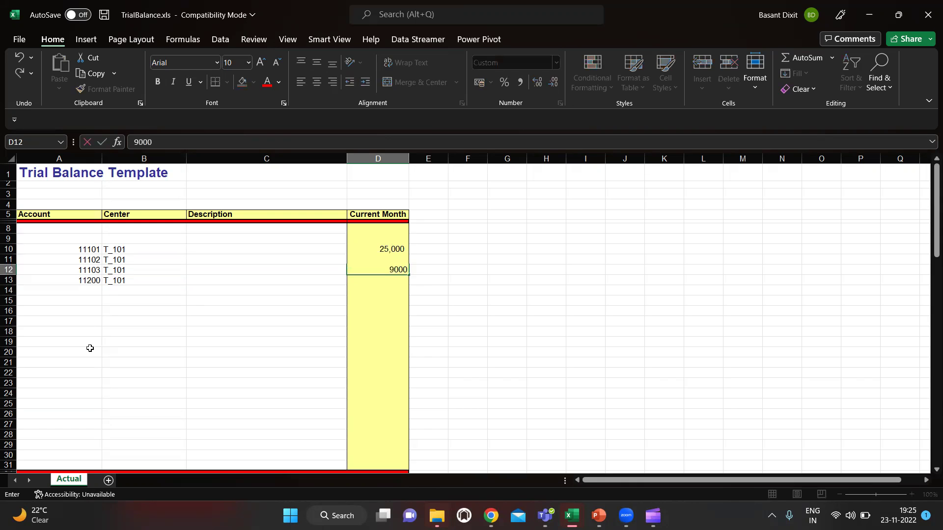
key(Return)
text(70000)
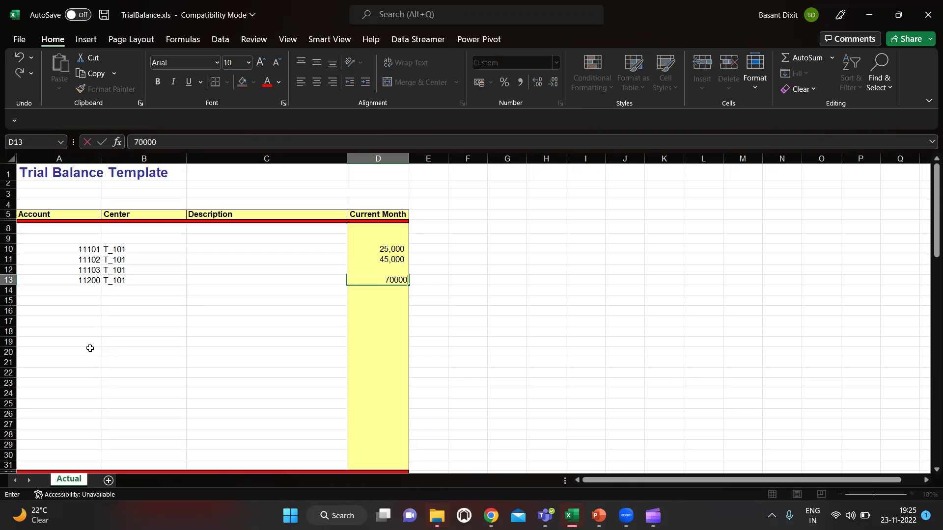
key(Return)
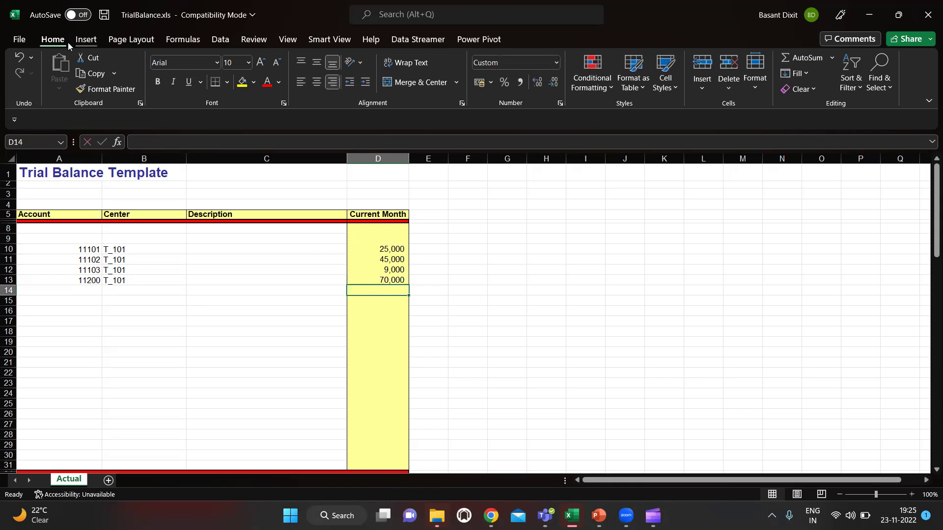
- Save and close TrialBalance.xls, and switch to the Data Management window in Chrome
click(104, 16)
click(927, 13)
alt+click(481, 270)
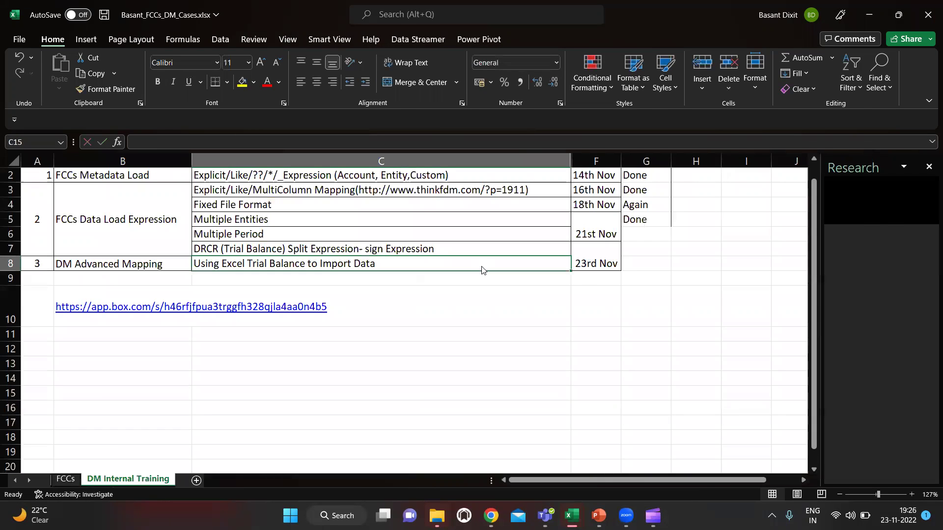
key(alt+Tab)
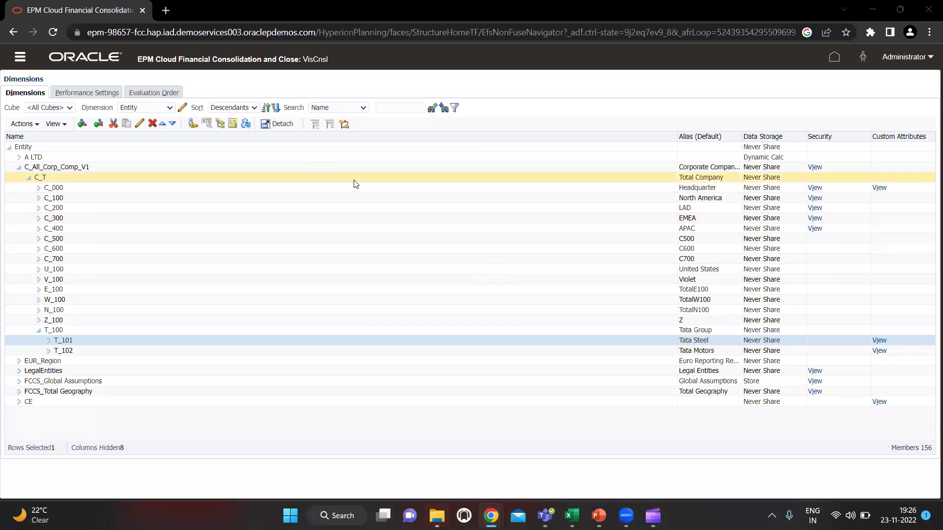
key(alt+Tab)
key(Tab)
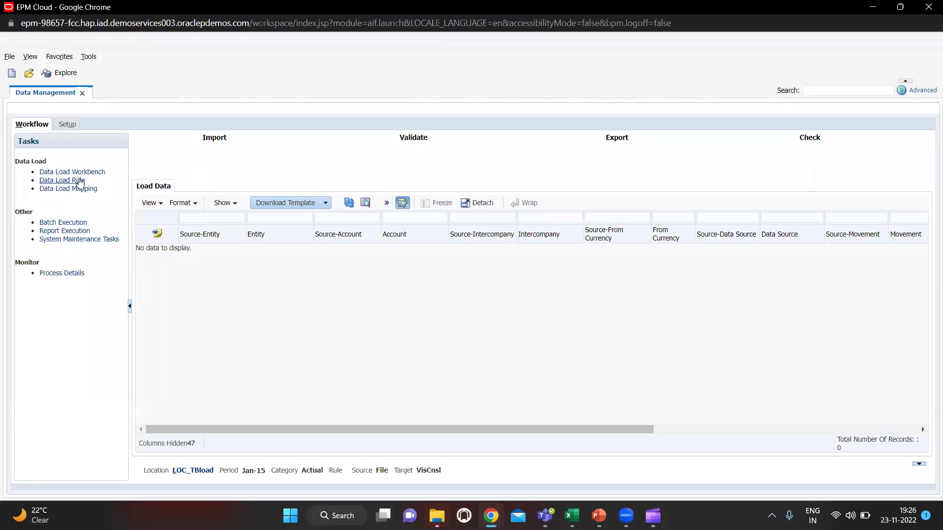
- Add a data load rule named DLR_TBload for location LOC_TBload with the import format IMF_TBload
click(78, 180)
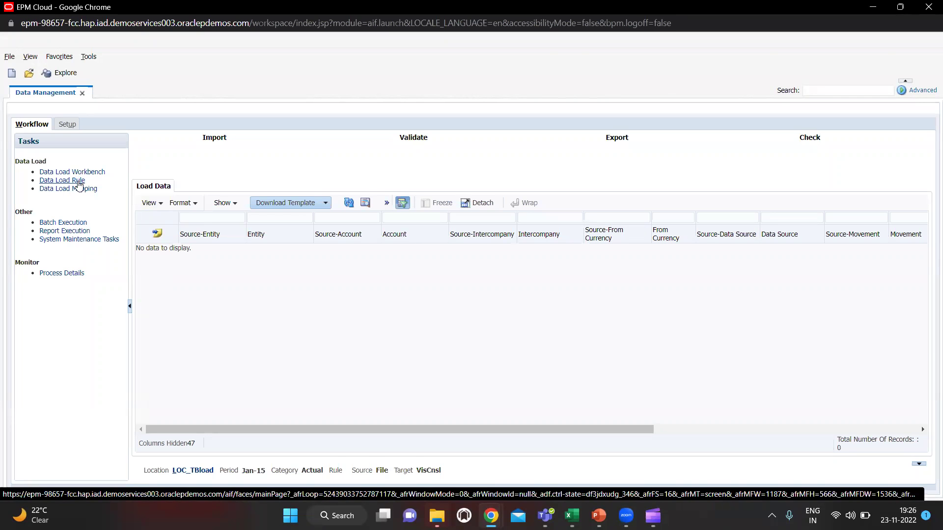
click(184, 176)
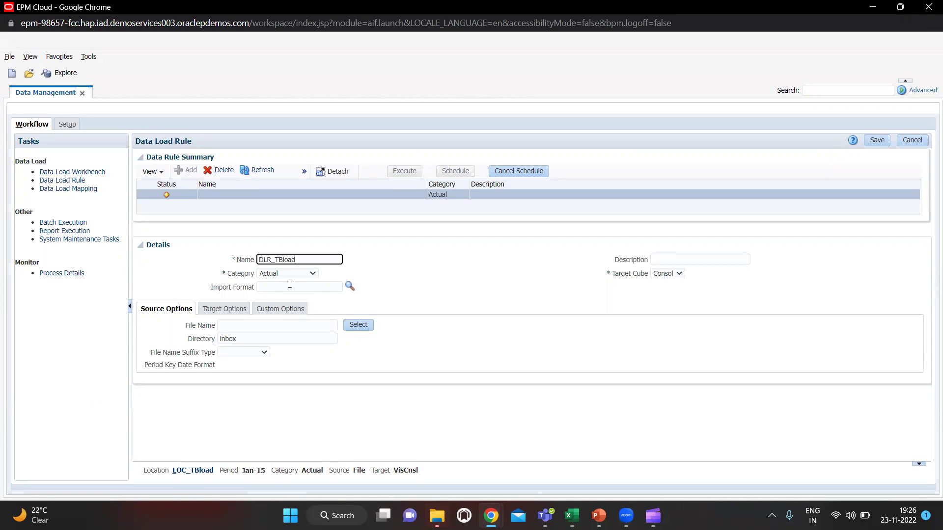
click(349, 288)
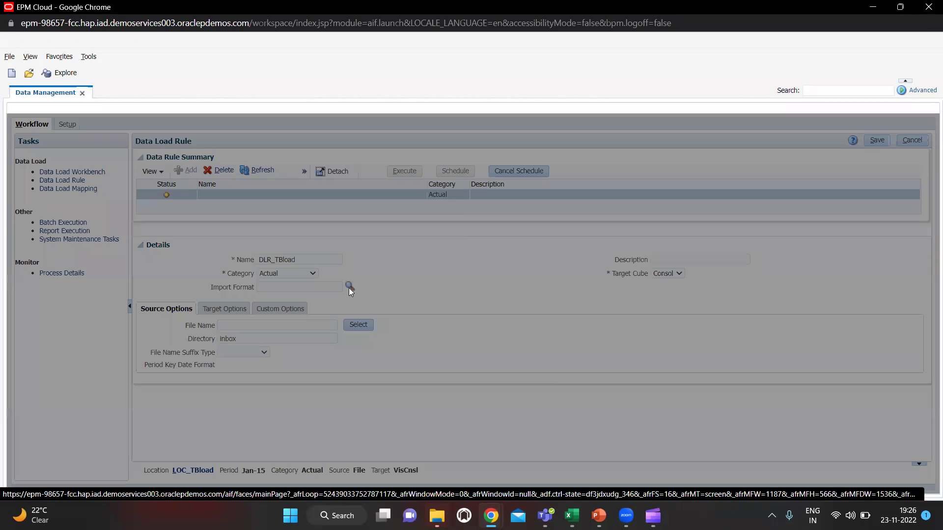
scroll(467, 330, down, 5)
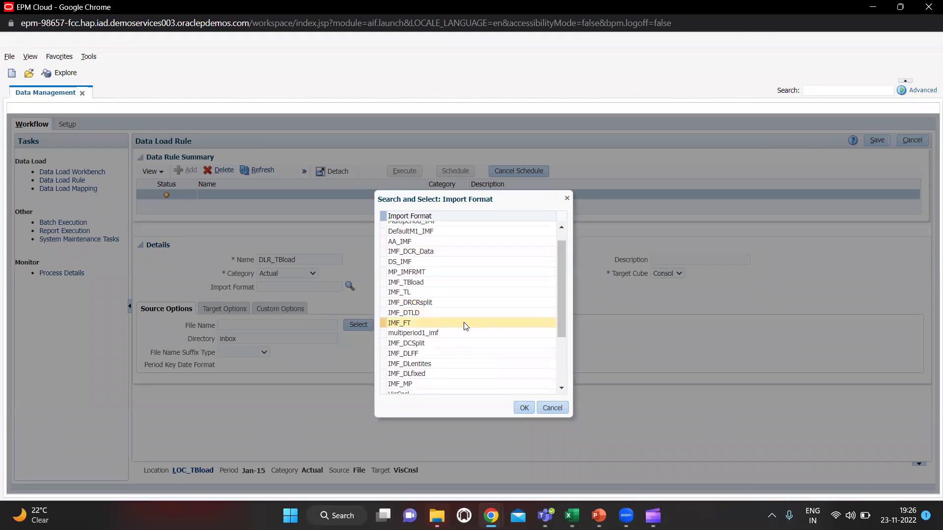
scroll(445, 363, down, 1)
scroll(446, 363, up, 3)
click(432, 261)
click(524, 408)
- Upload TrialBalance.xls from the Downloads folder to the Data Management server through the rule's source file selection
click(358, 326)
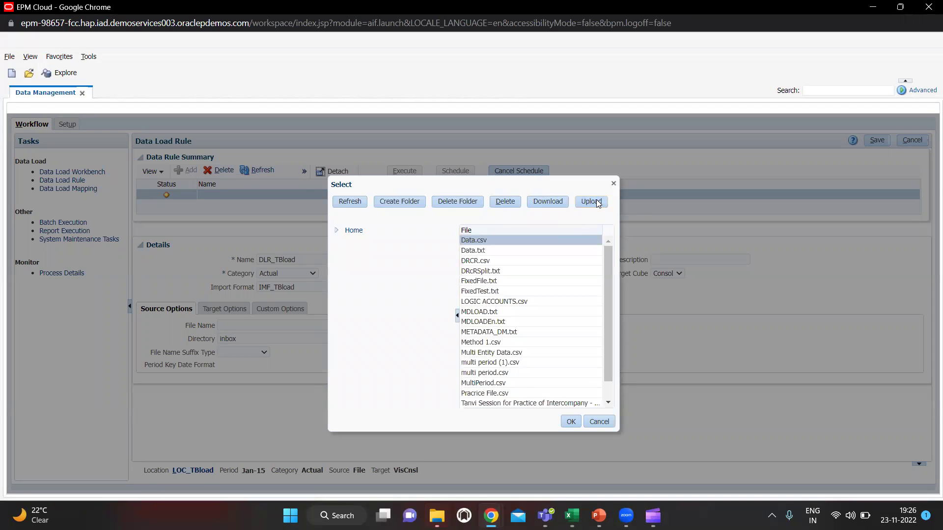
click(596, 200)
click(425, 304)
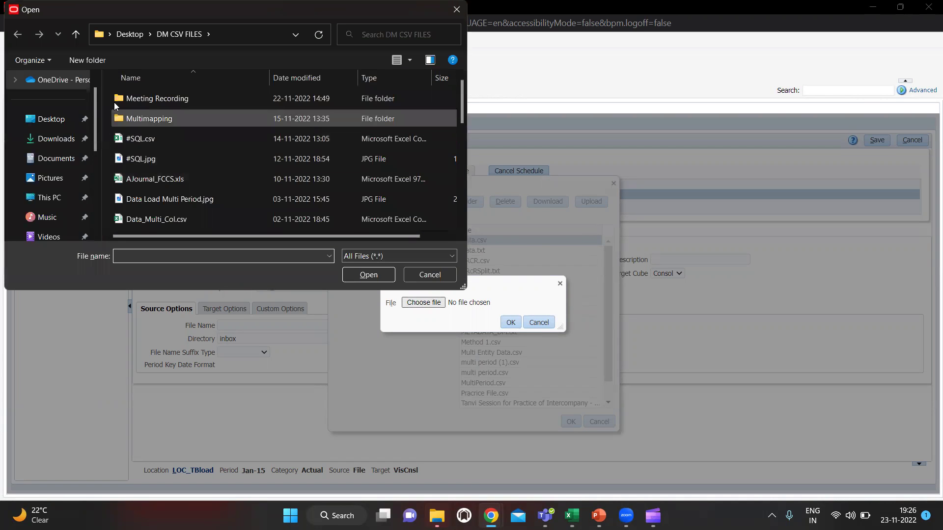
click(55, 142)
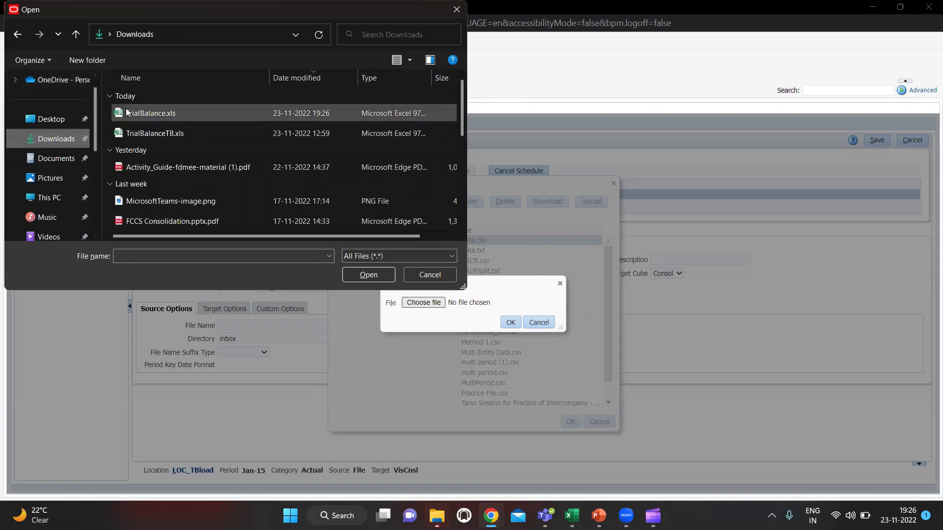
click(145, 114)
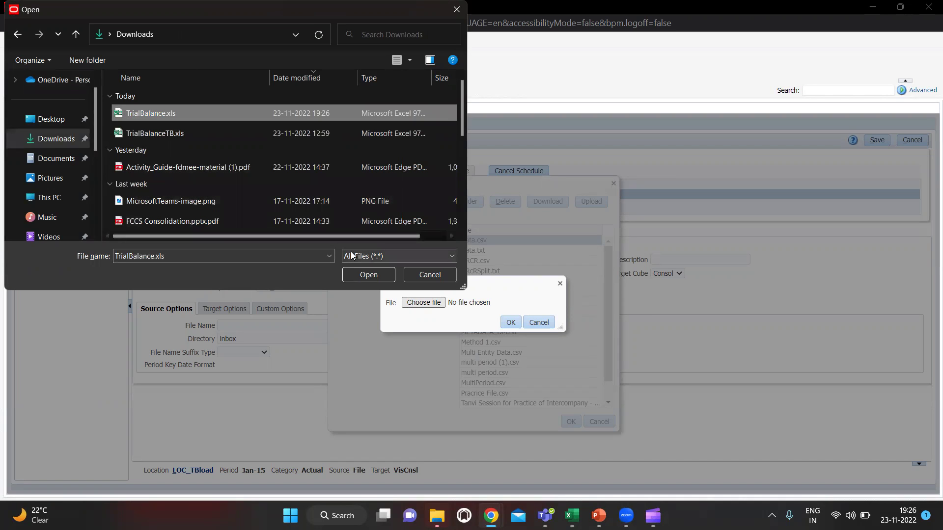
click(369, 274)
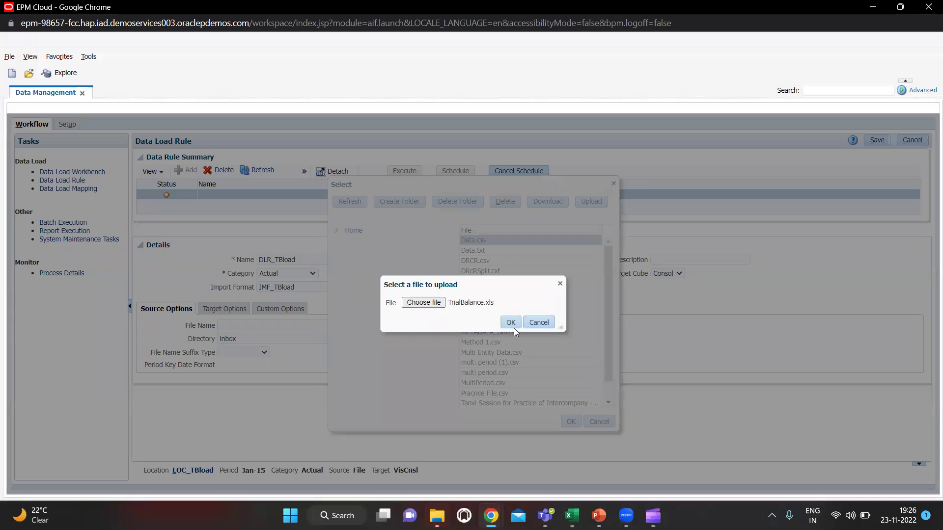
click(515, 325)
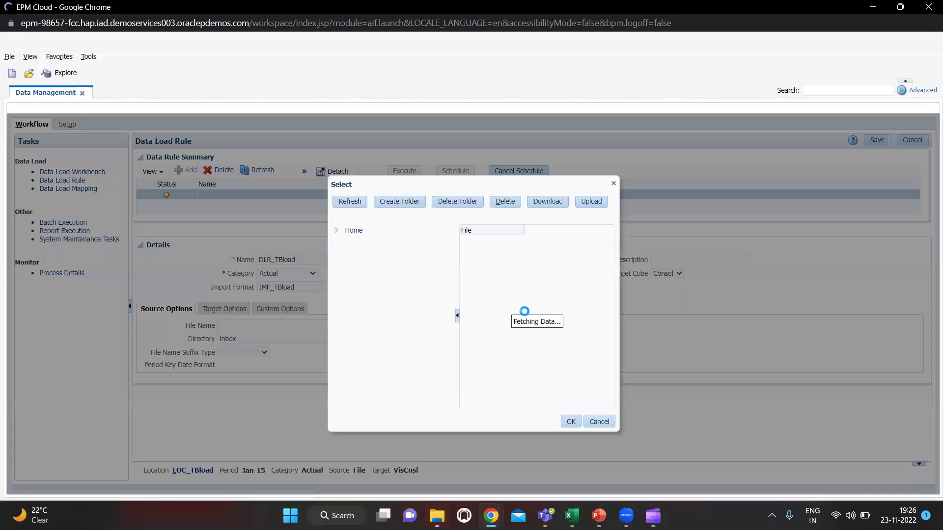
- Choose the uploaded TrialBalance.xls as the rule's source file and save the data load rule
scroll(527, 328, down, 1)
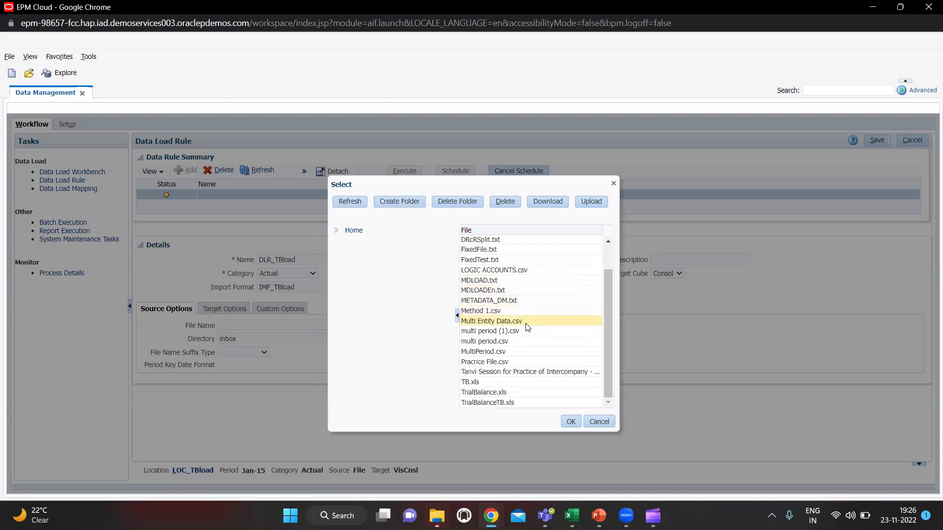
click(503, 392)
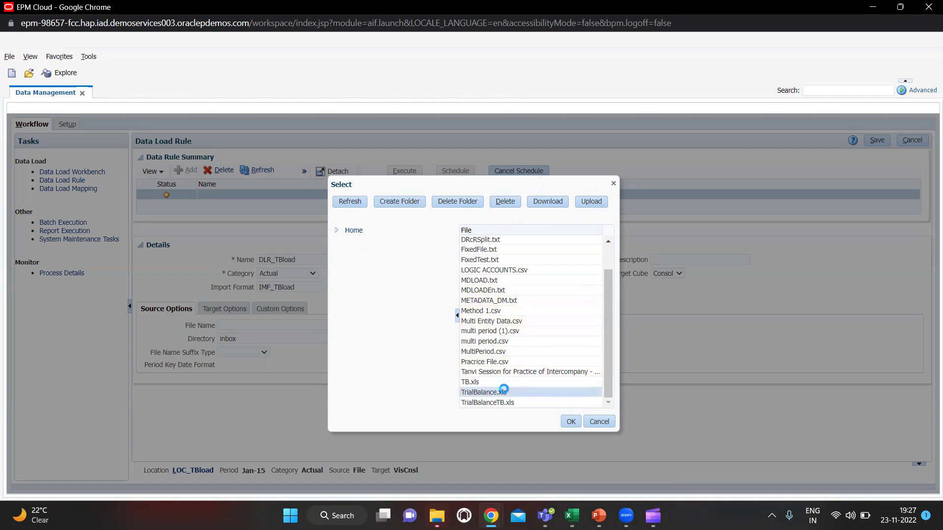
click(571, 423)
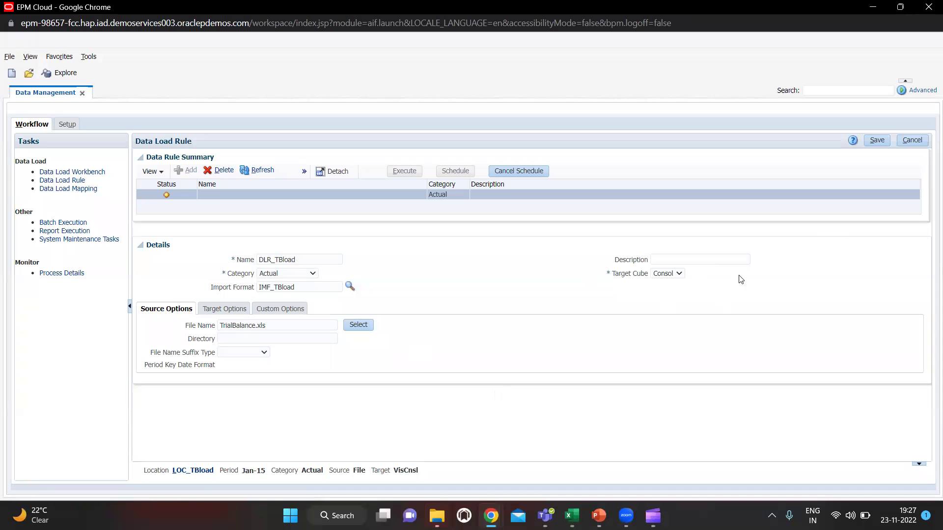
click(876, 140)
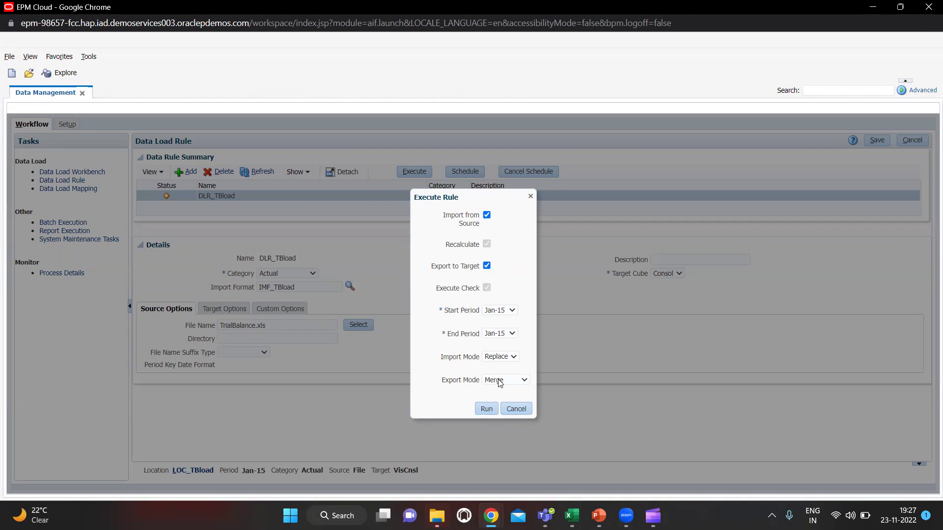
- Run DLR_TBload with import from source and export to target for Jan-15 in Replace import mode, and refresh its status
click(500, 380)
click(500, 407)
click(486, 409)
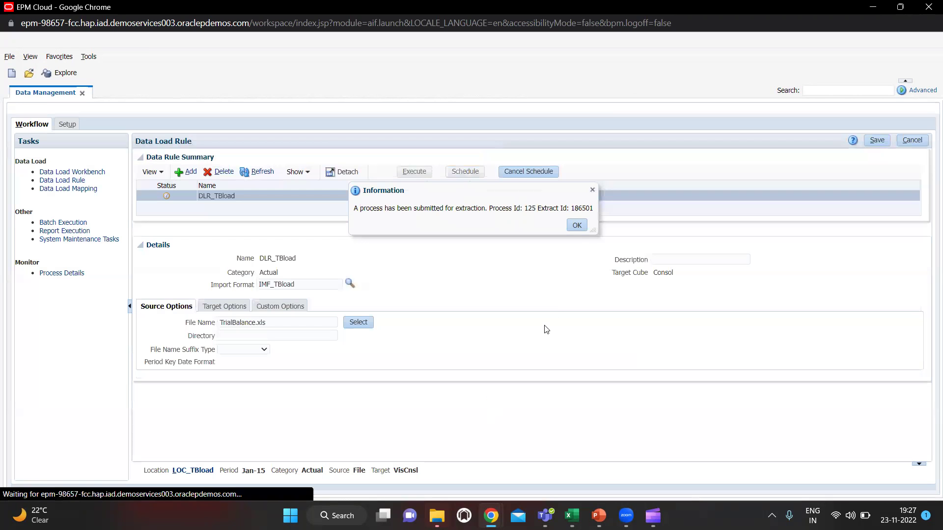
click(576, 225)
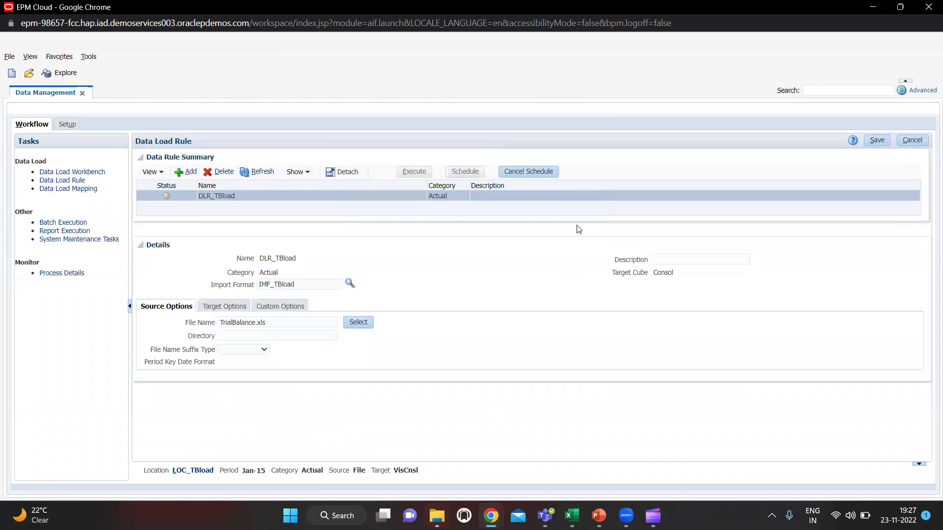
click(259, 173)
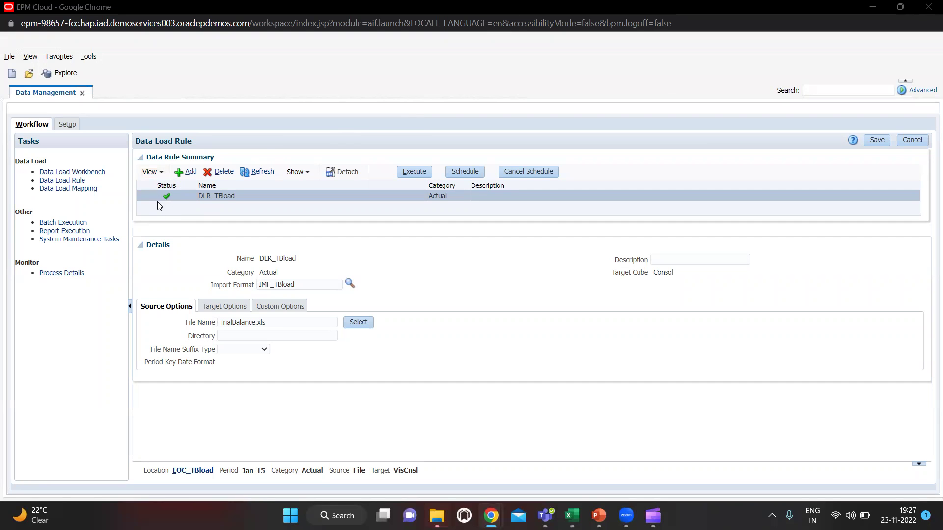
- Examine the loaded records in the Data Load Workbench, including their source and target members and amounts
click(91, 172)
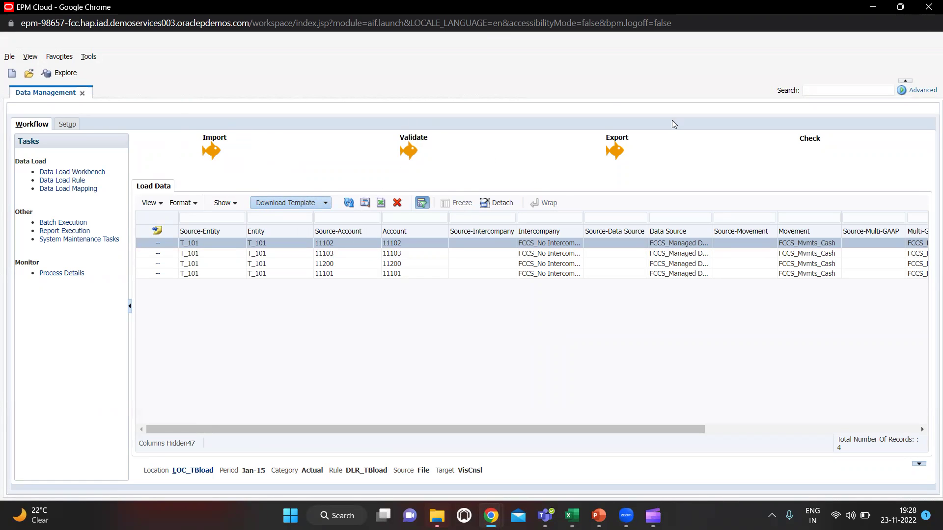
scroll(667, 338, right, 5)
scroll(667, 338, left, 5)
scroll(594, 260, right, 3)
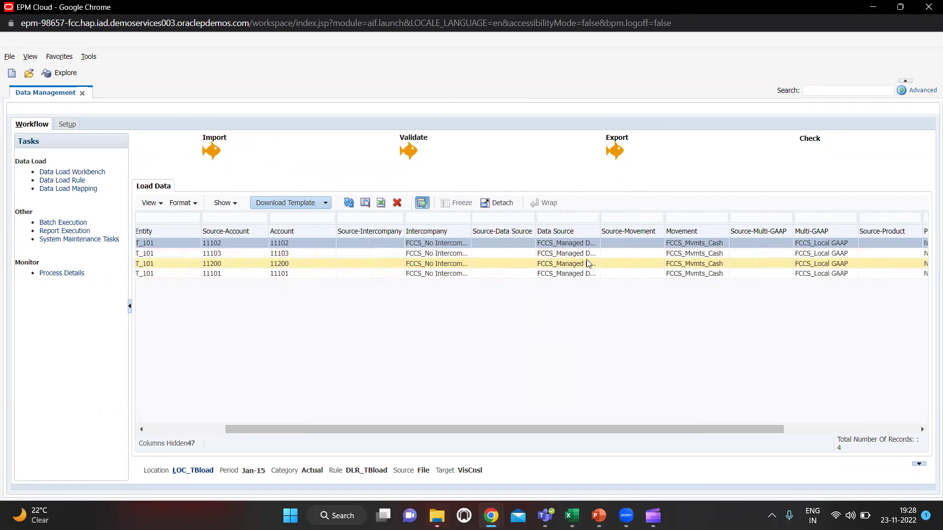
scroll(588, 263, right, 3)
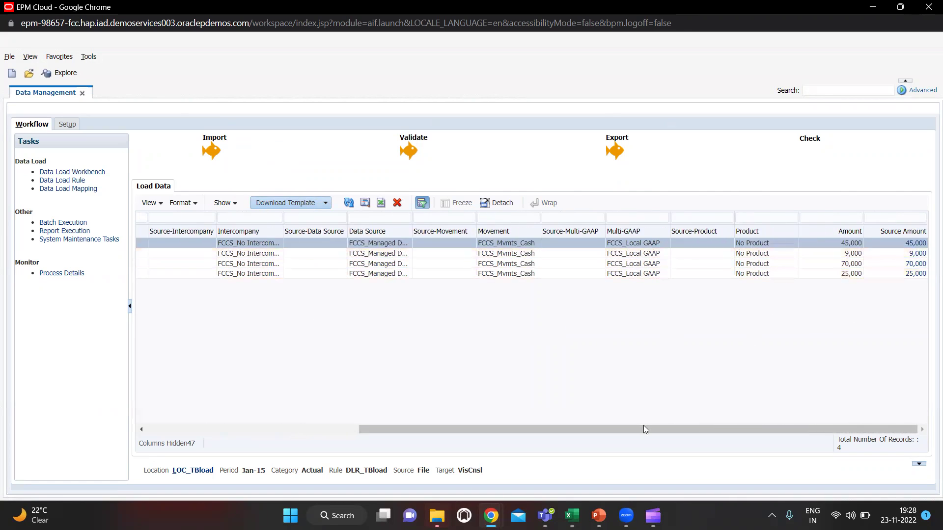
- Switch to the TB.xls workbook in Excel, enable editing and add a new blank worksheet
key(alt+Tab)
key(alt+Tab)
key(alt+Tab)
key(alt+Tab)
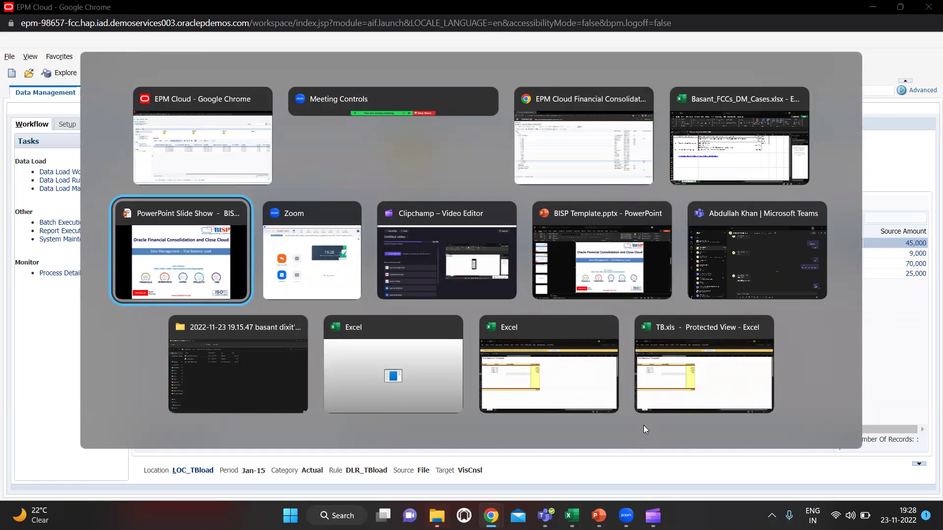
key(alt+Tab)
key(alt+Tab)
key(alt+Tab)
key(alt+Tab)
key(alt+Tab)
key(alt+Tab)
key(alt+Tab)
key(alt+Tab)
key(alt+Tab)
key(alt+Tab)
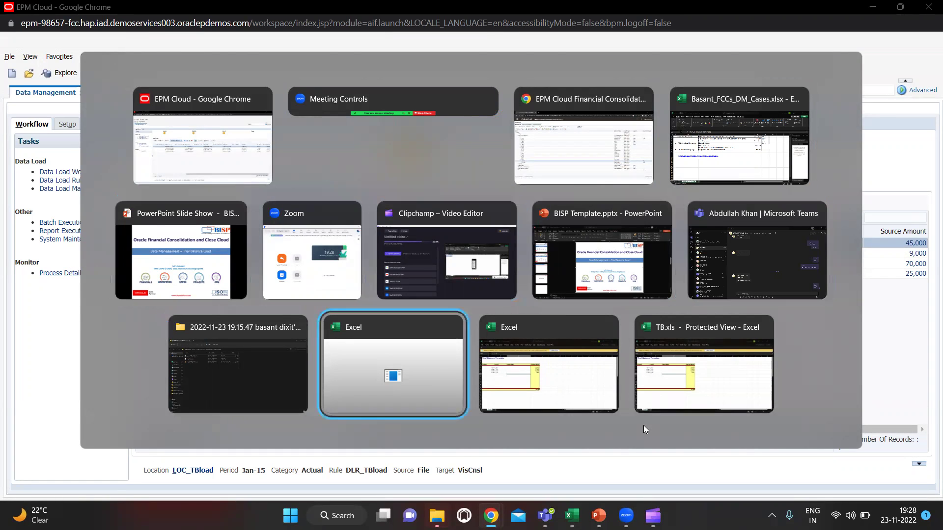
key(alt+Tab)
key(alt+Tab)
key(alt+Tab)
key(alt+Tab)
key(alt+Tab)
key(alt+Tab)
key(alt+Tab)
key(alt+Tab)
key(alt+Tab)
key(alt+Tab)
key(alt+Tab)
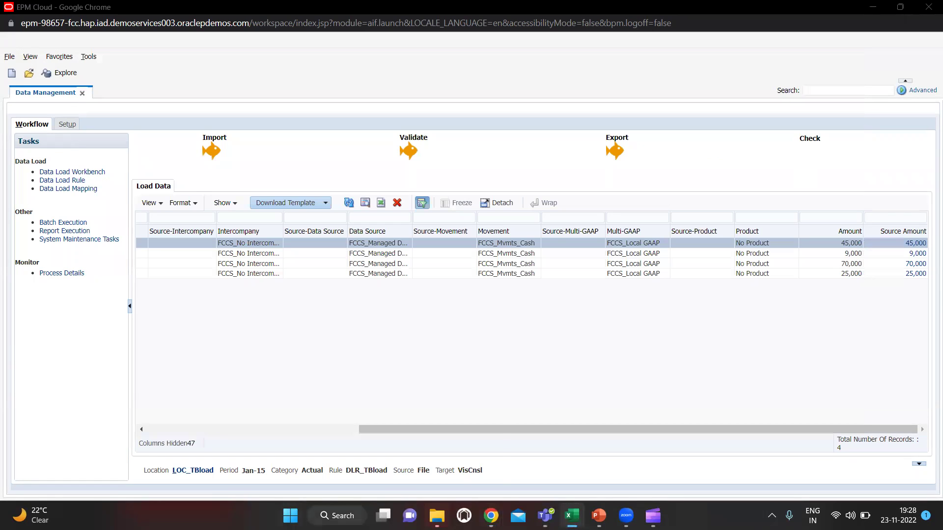
click(622, 459)
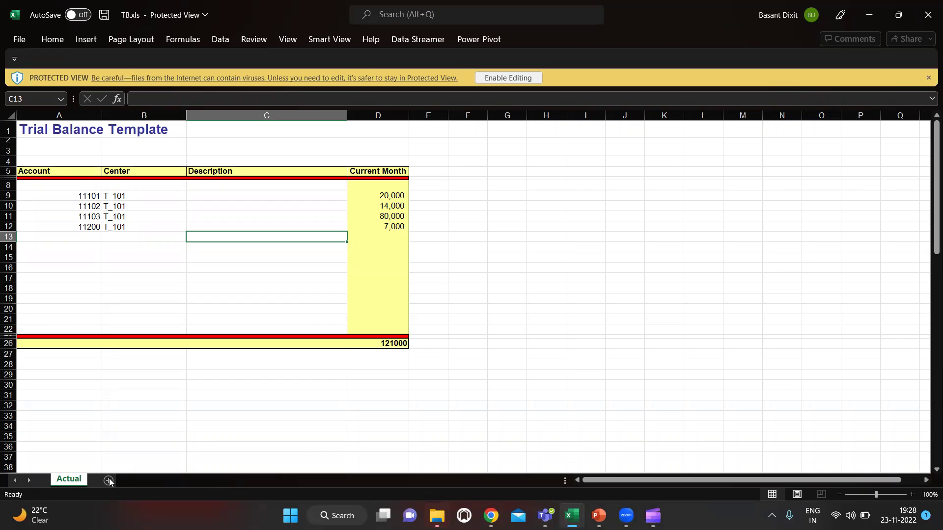
click(506, 79)
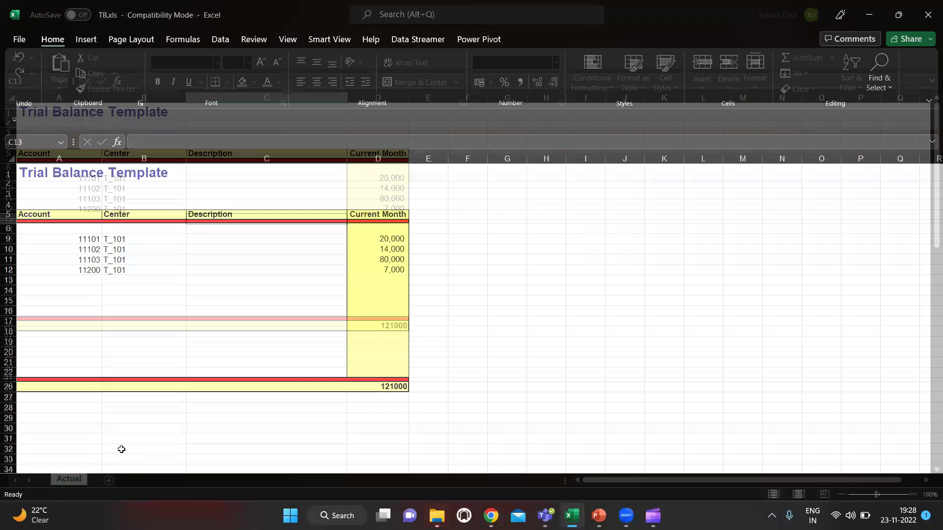
click(108, 480)
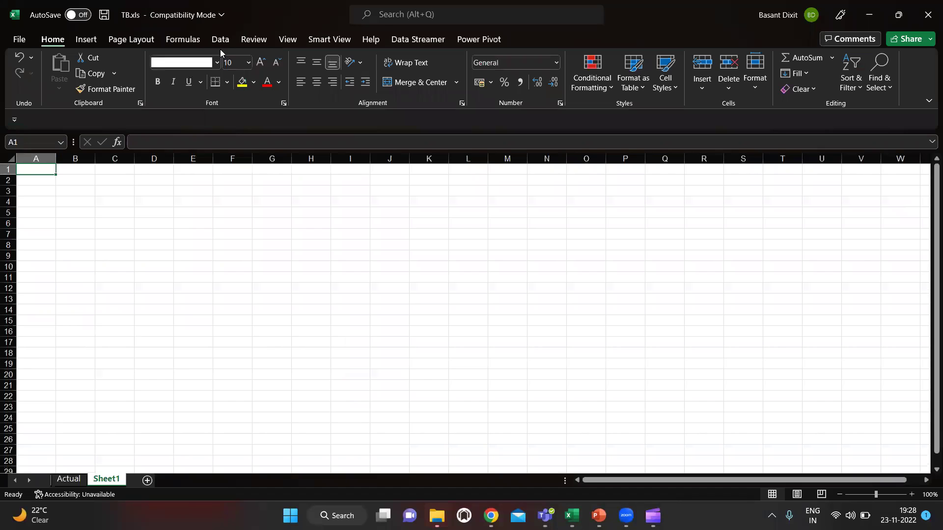
- Connect the new sheet to the FCCS_VisDX named Smart View connection and open an ad hoc grid on the Consol plan type
click(327, 41)
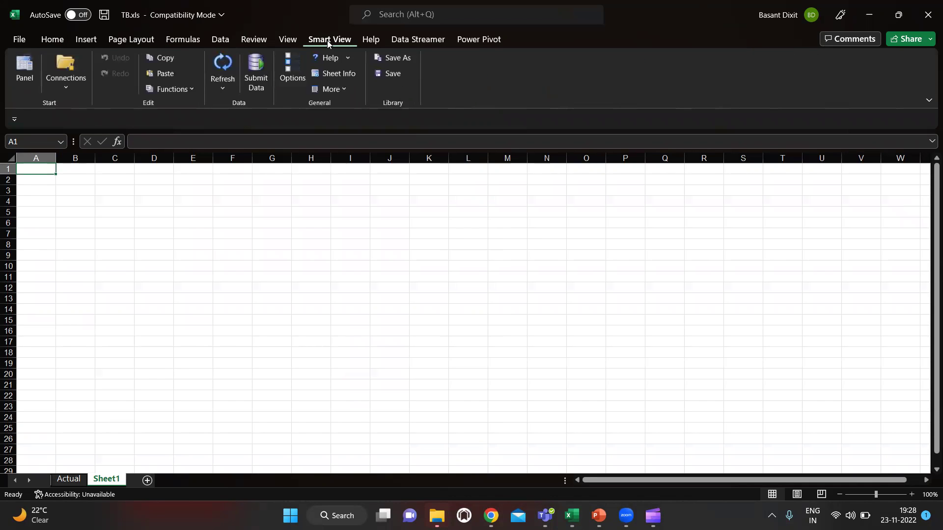
click(65, 77)
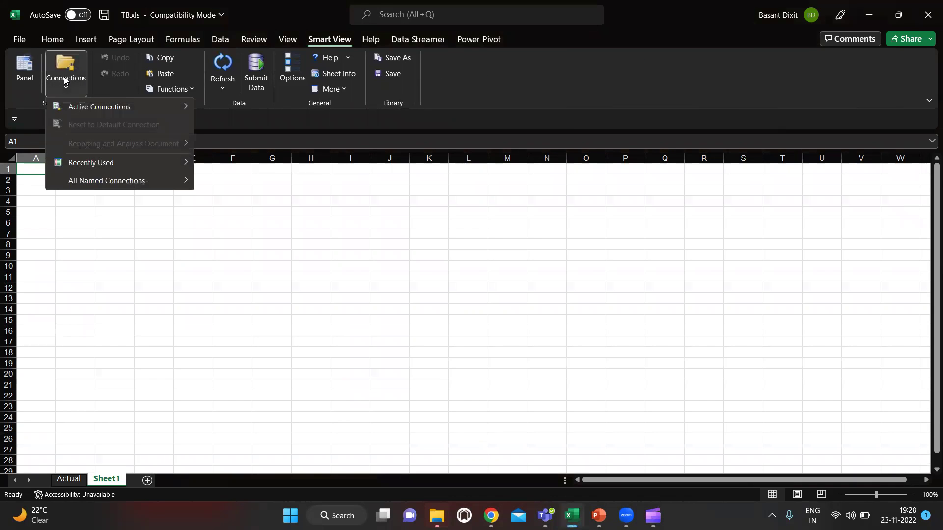
mouse_move(97, 180)
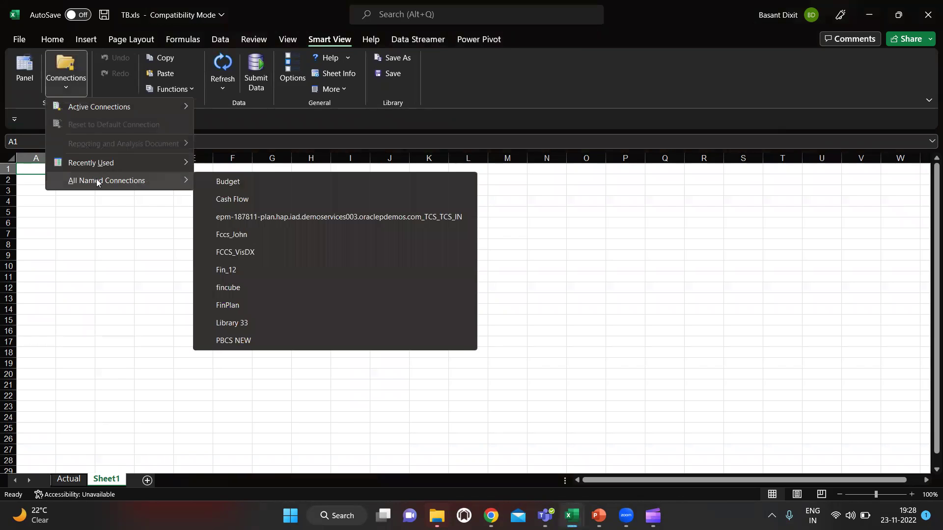
click(320, 249)
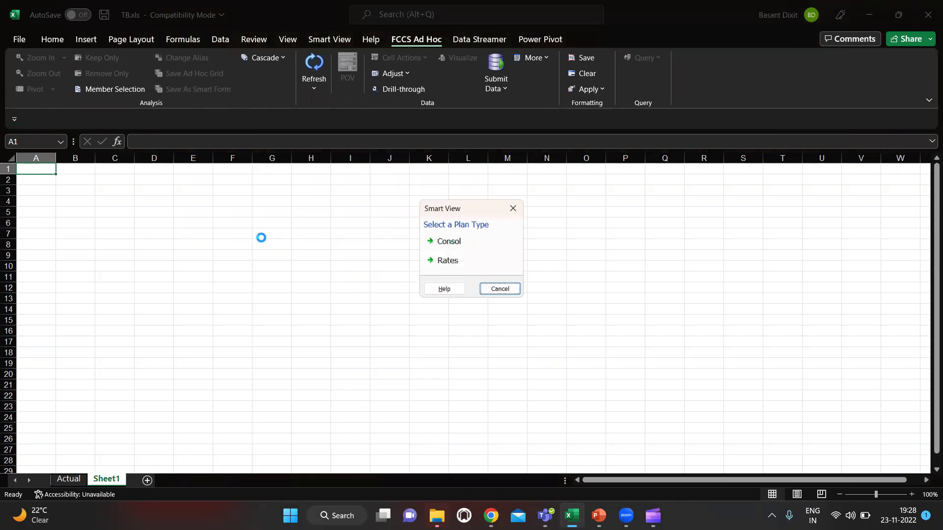
click(460, 247)
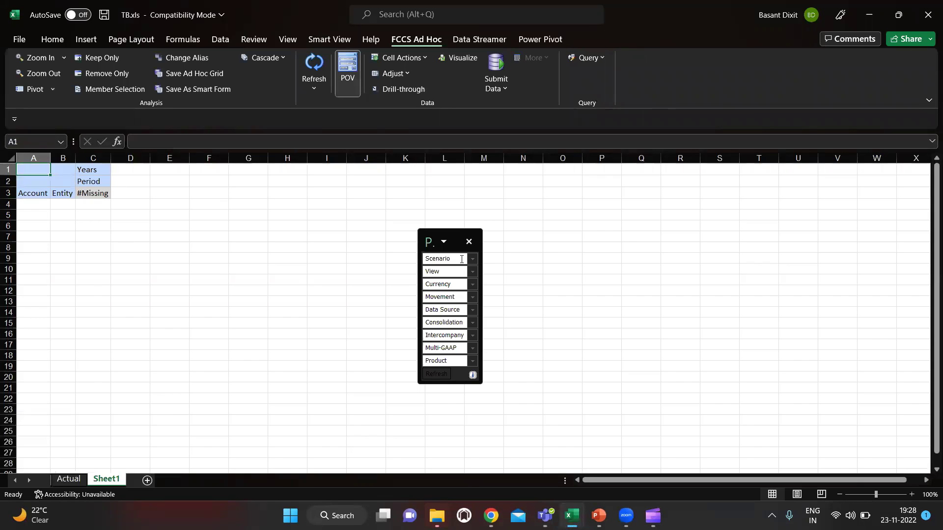
- Set the ad hoc grid's POV to Actual for Scenario, Periodic for View and Entity Currency for Currency
click(454, 261)
text(Actual)
key(Tab)
text(PE)
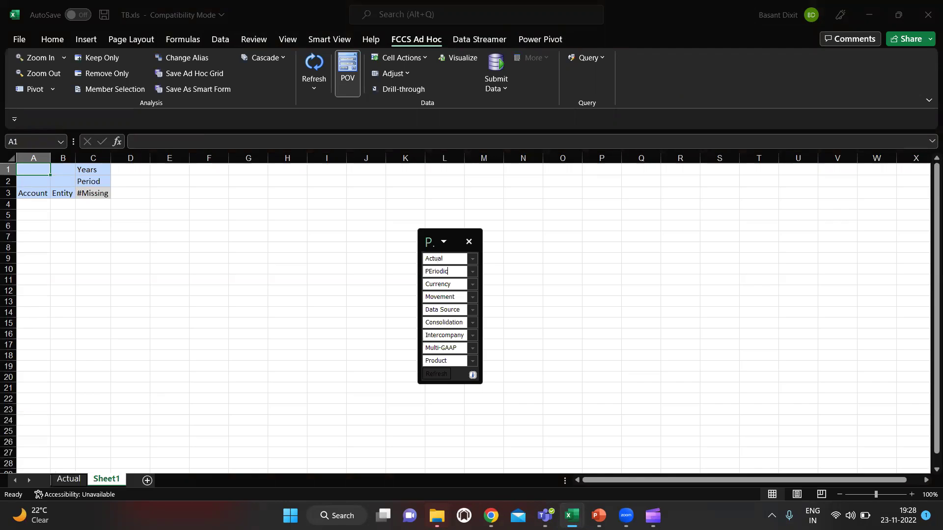
key(BackSpace)
key(BackSpace)
key(BackSpace)
key(BackSpace)
text(eriodic)
key(Tab)
key(Home)
text(Entity)
key(Tab)
- Try to set the POV's Movement member to "Changes In changes"
text(Changes In chages)
key(BackSpace)
key(BackSpace)
key(BackSpace)
text(nges)
key(Tab)
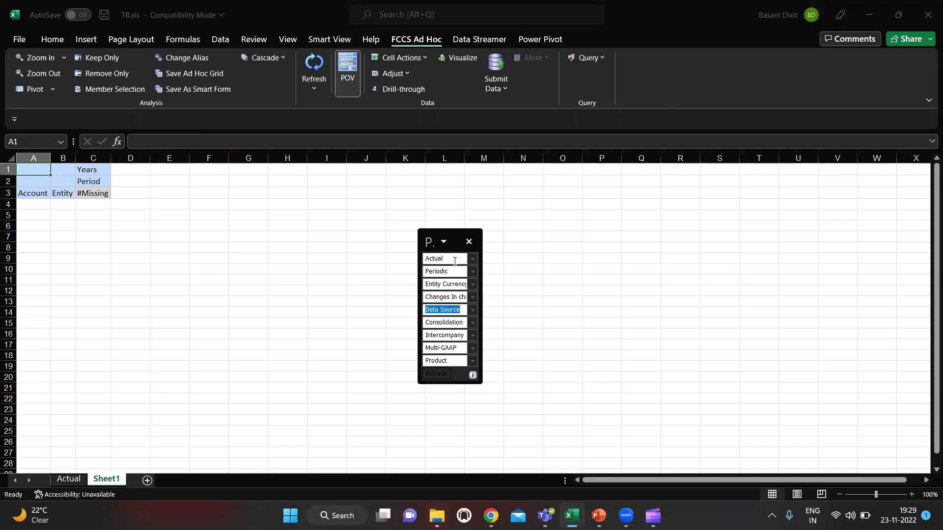
- Set the POV's Data Source member to Managed Data and its Consolidation member to Entity input
text(Managed Data)
key(Tab)
text(En)
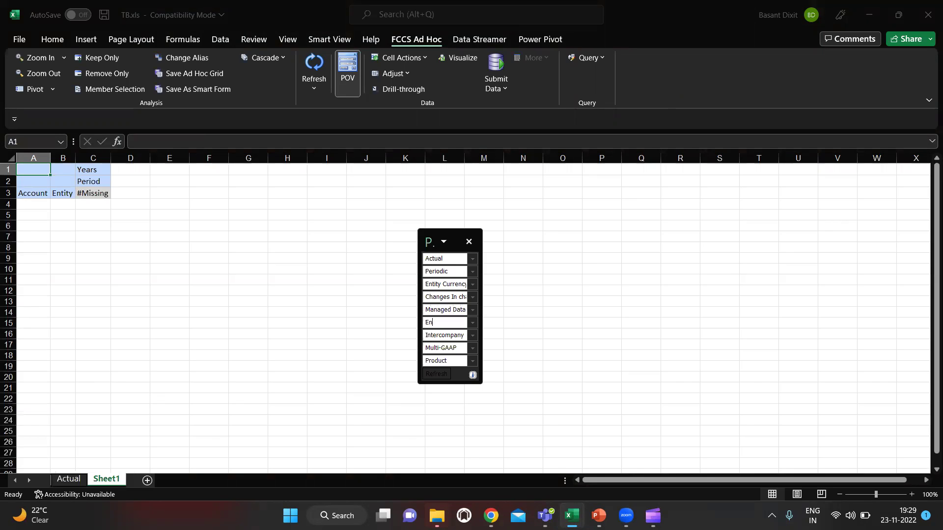
text(tity input)
key(Tab)
- Set the POV's Intercompany member to No Intercompany, Multi-GAAP to Local GAAP and Product to no Product
text(No Intercompany)
key(Tab)
key(shift+Home)
text(Local)
key(Tab)
key(Home)
text(no)
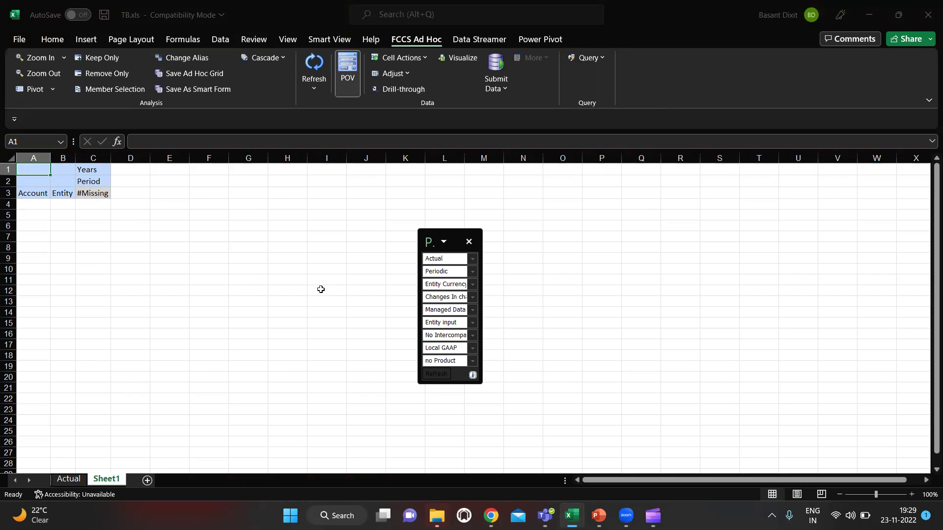
- Replace the Years and Period members in cells C1 and C2 with FY15 and Jan
click(84, 170)
text(Y)
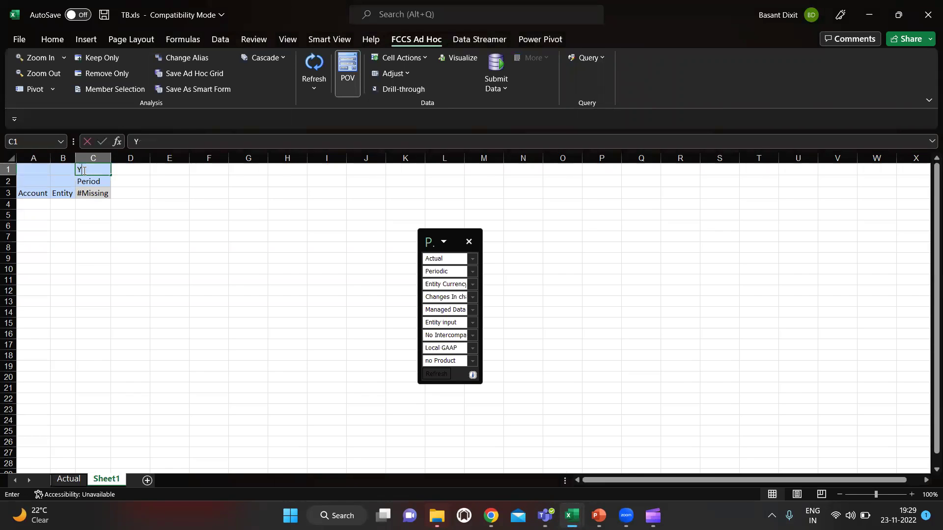
text(FY)
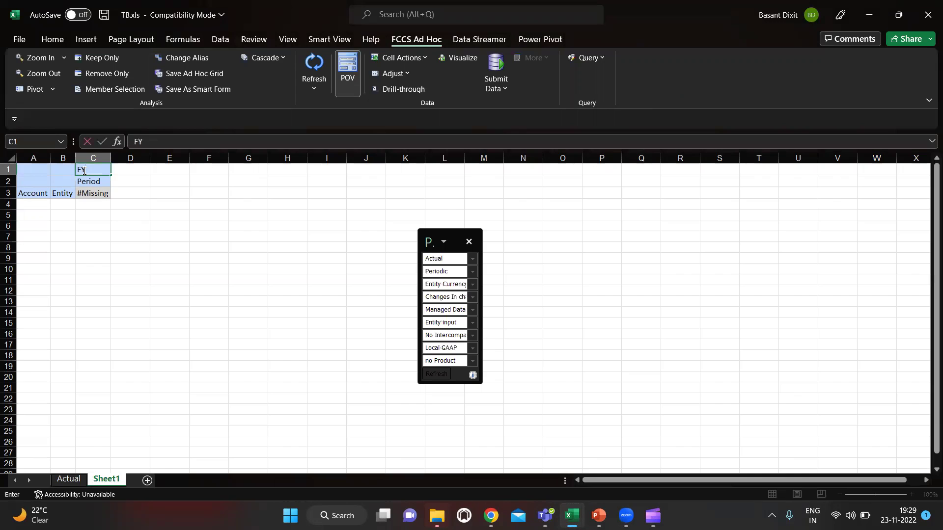
text(15)
key(Tab)
key(Return)
text(Jan)
key(Return)
- Enter the accounts 11101, 11102, 11103 and 11200 in cells A3 to A6 of the grid
key(Left)
key(Left)
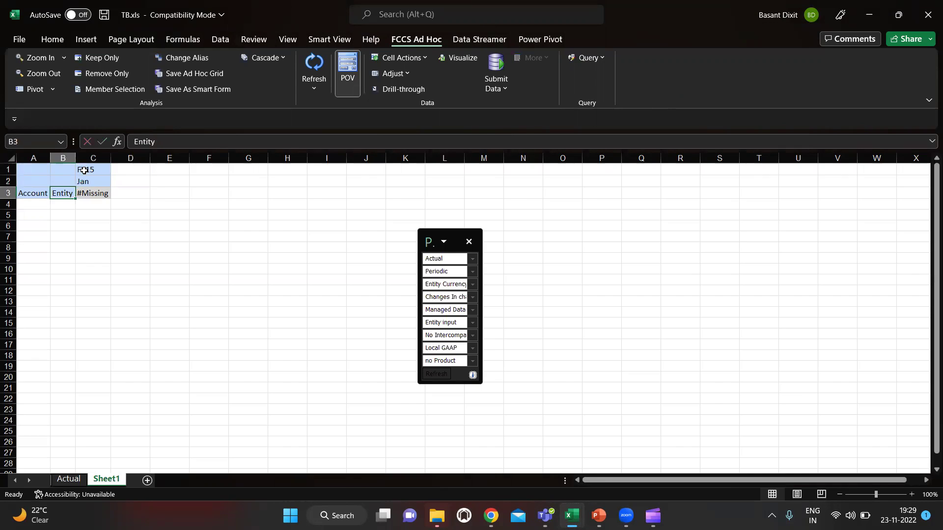
text(11101)
key(Return)
text(11102)
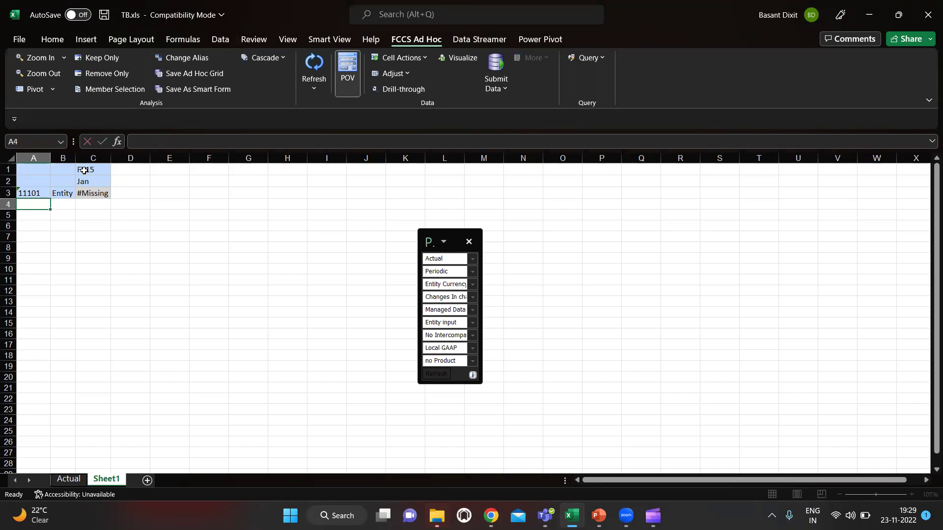
key(Return)
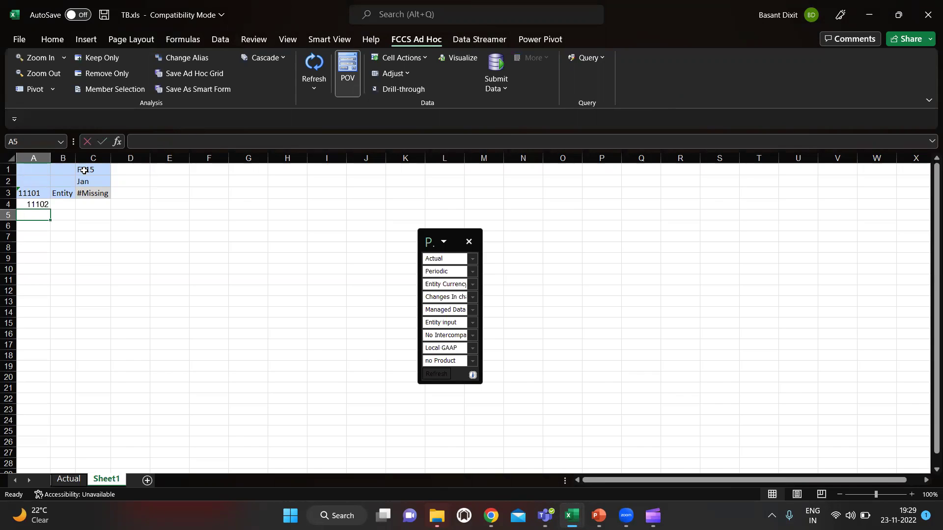
text(11103)
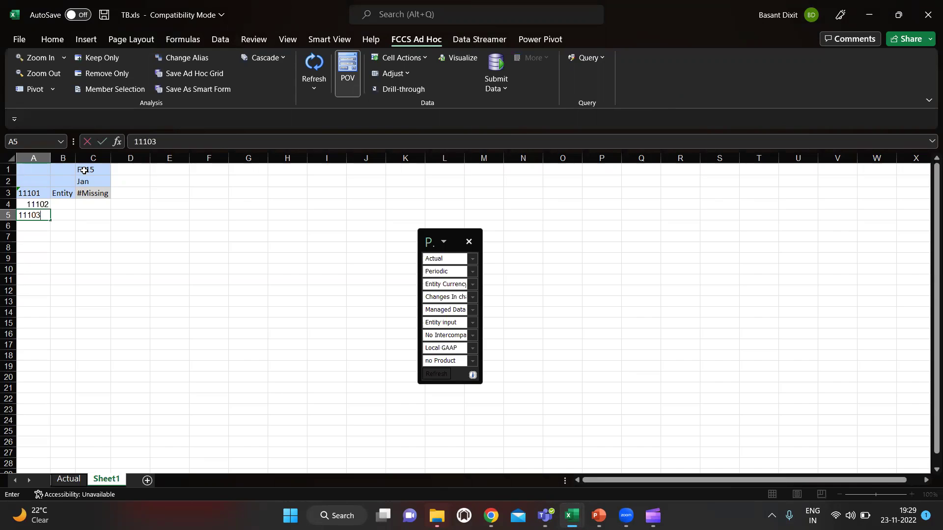
key(Return)
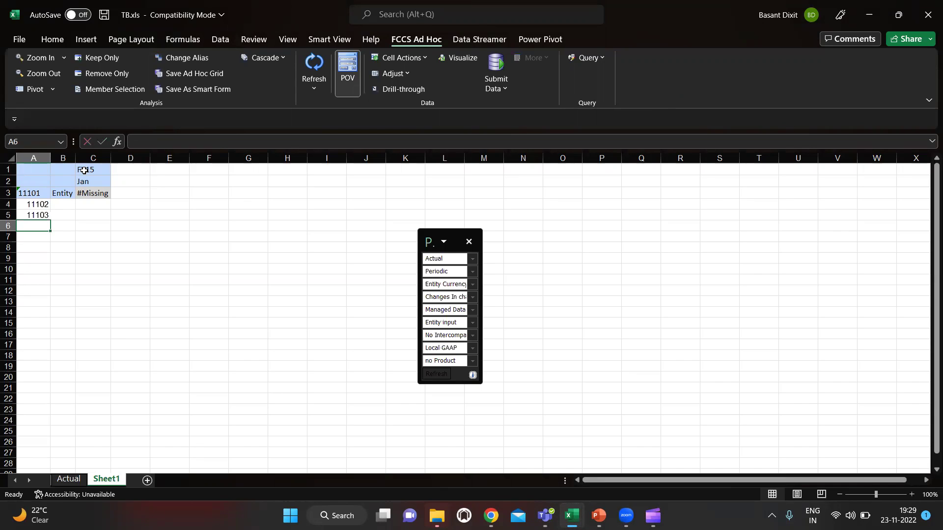
text(112)
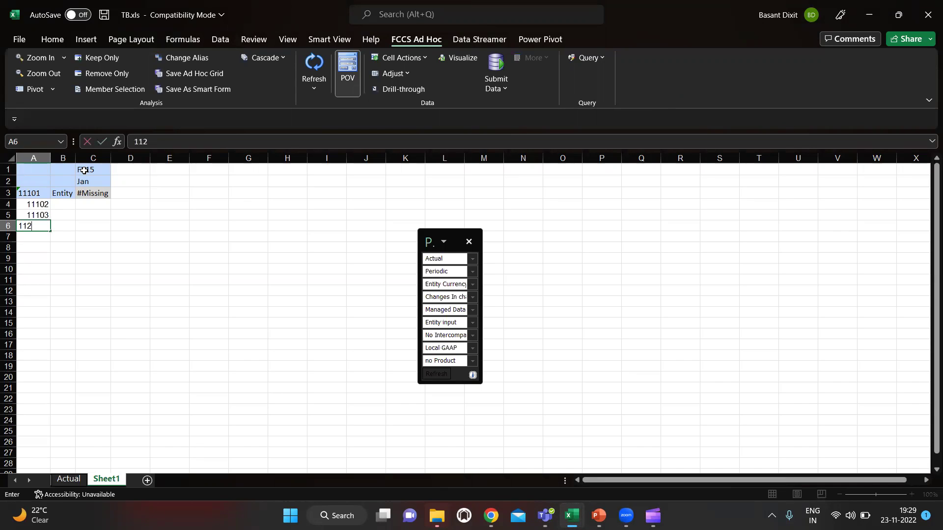
text(00)
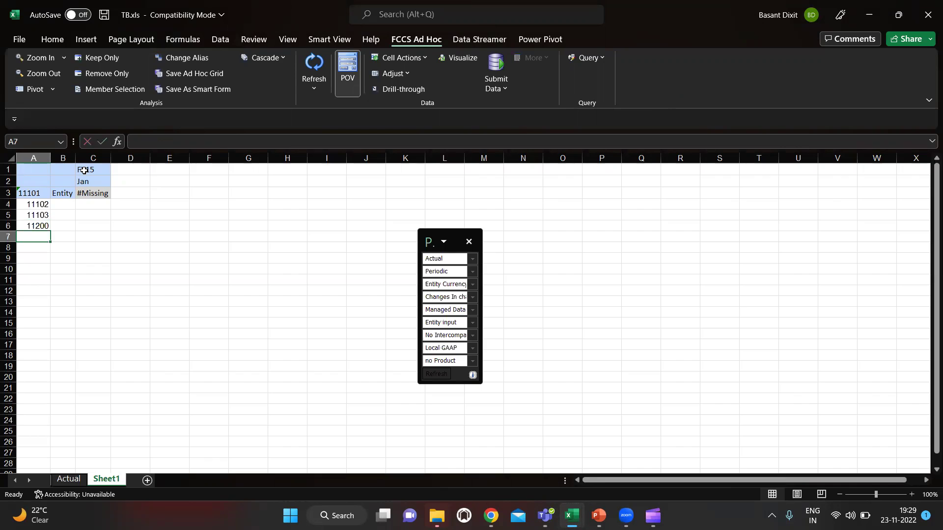
- Enter the entity T_101 in cell B3 and copy it to B4:B6 beside the other accounts
key(Right)
key(Up)
key(Up)
key(Up)
text(T)
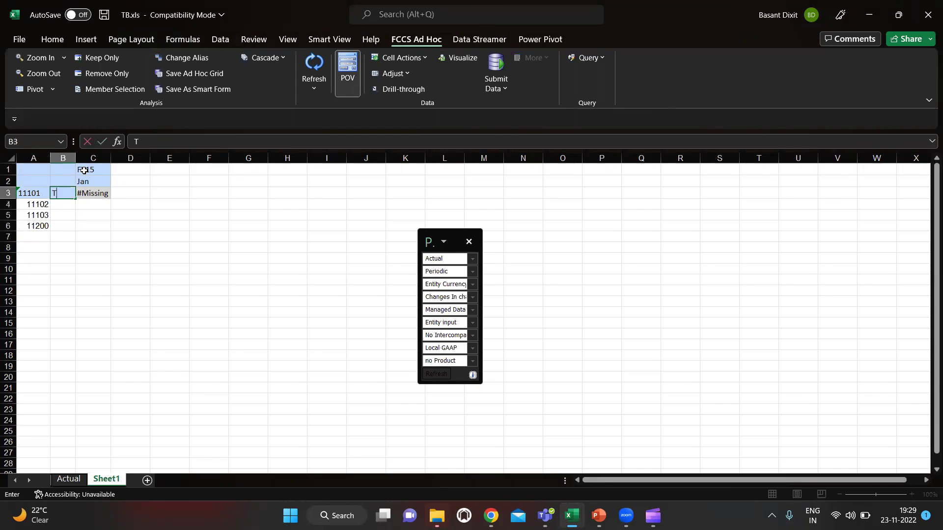
text(_101)
key(Return)
key(Up)
key(ctrl+c)
key(Down)
key(shift+Down)
key(shift+Down)
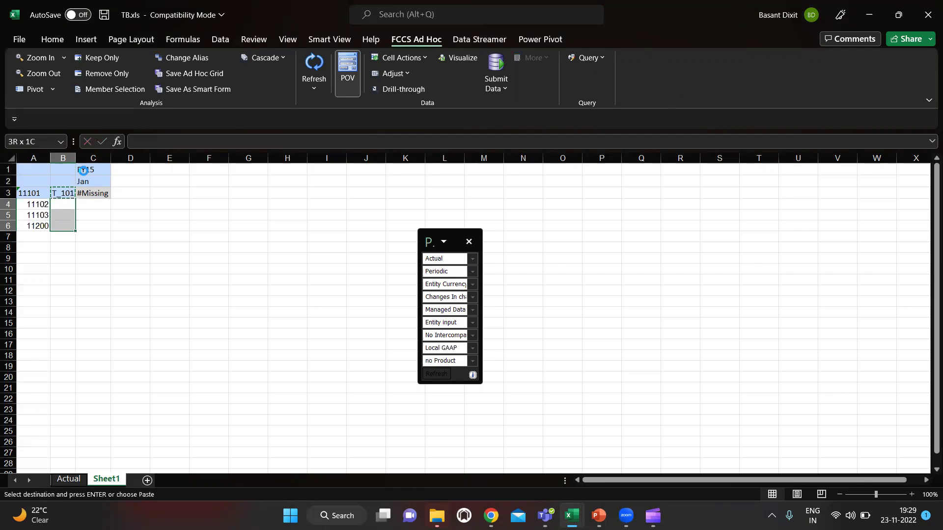
key(Return)
- Refresh the ad hoc grid, correct the POV's Movement member to Changes in cash and refresh the grid again
click(315, 68)
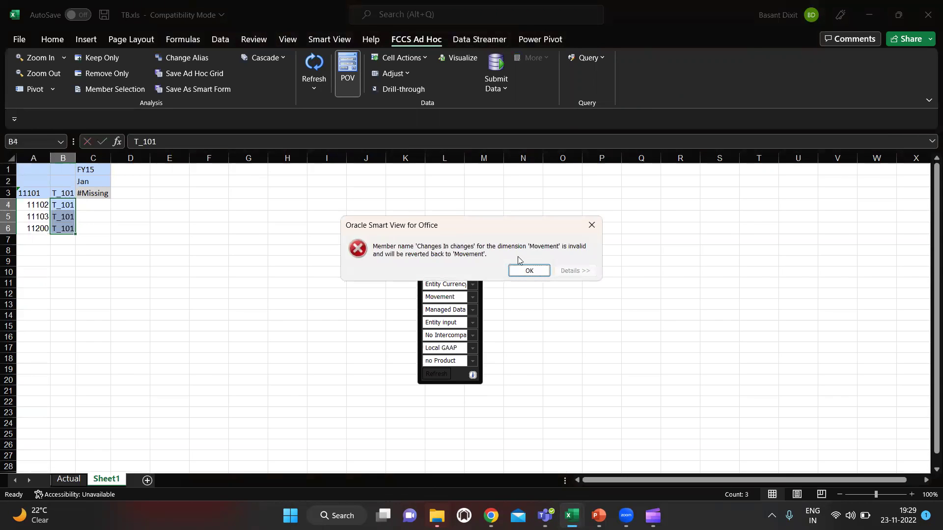
click(522, 271)
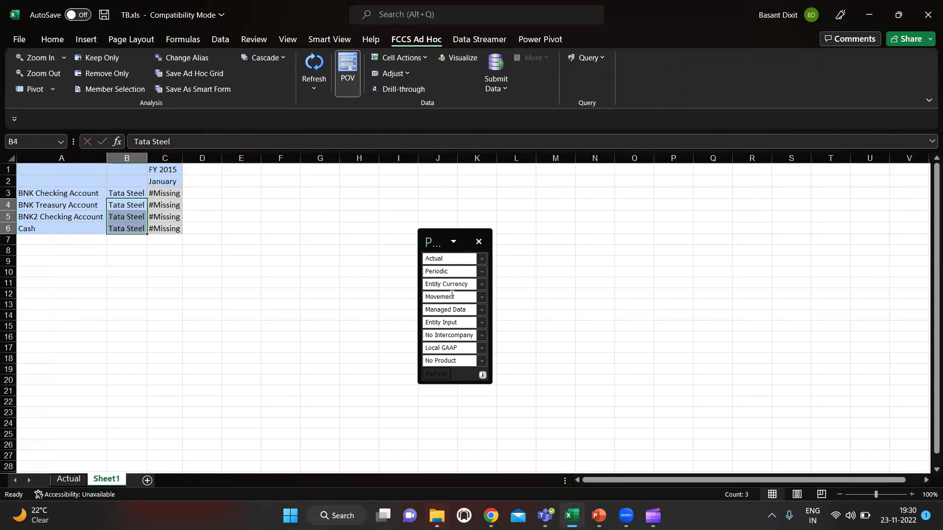
click(460, 296)
text(Changes in cash)
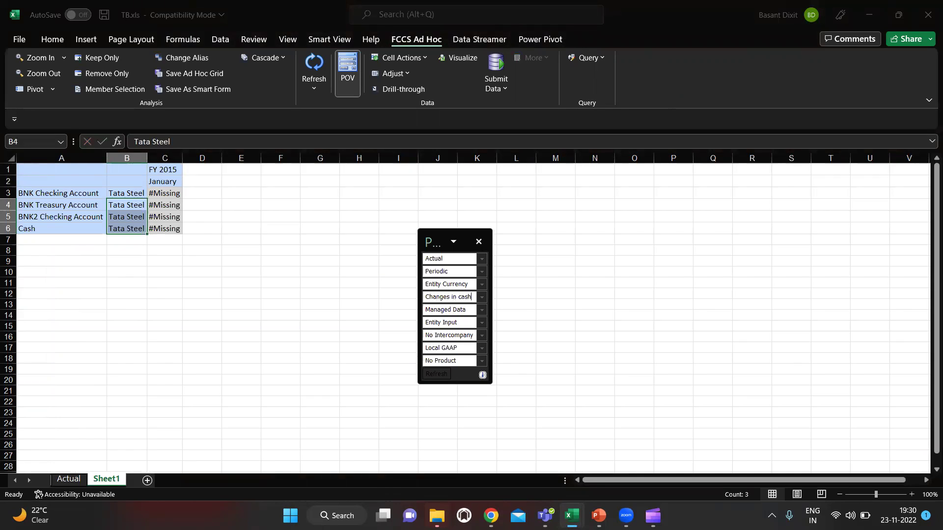
click(436, 374)
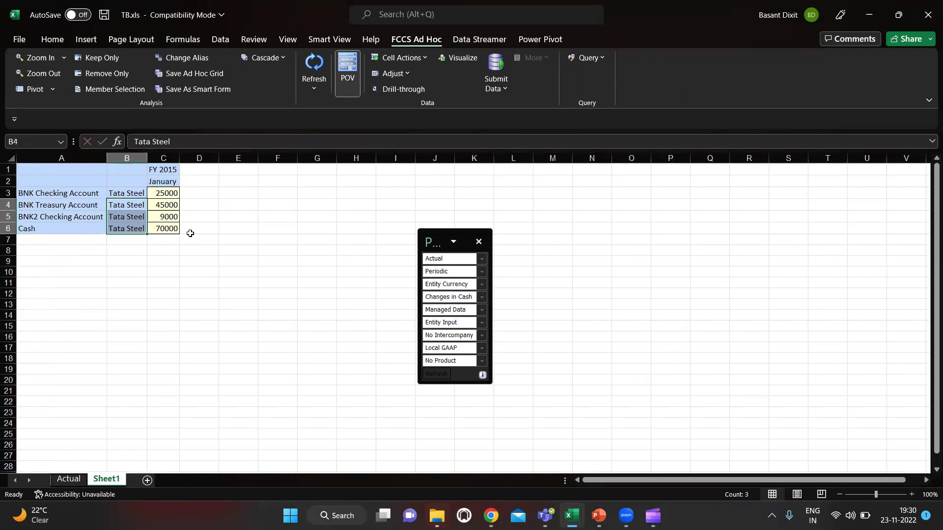
- Select the retrieved amounts in C3:C6 and compare them with the records in the Data Load Workbench in Chrome
click(166, 192)
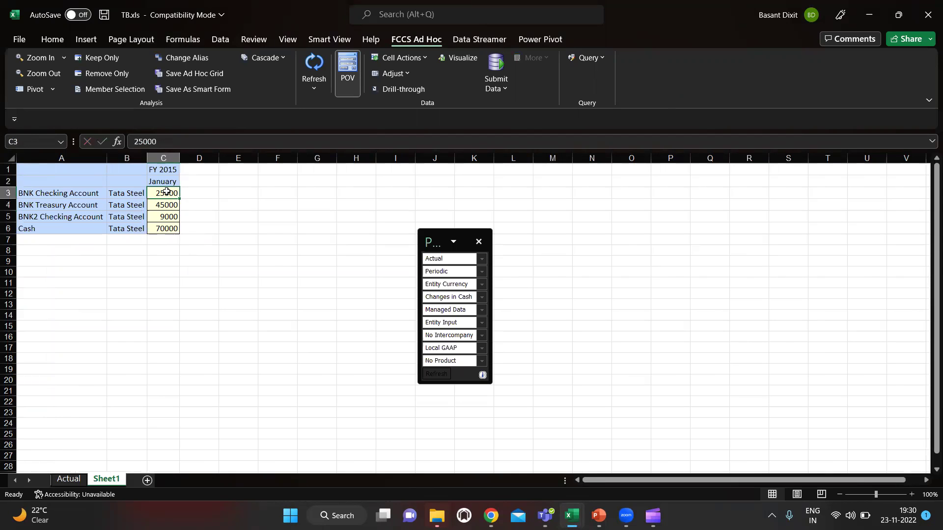
key(shift+Down)
key(shift+Down)
key(shift+Down)
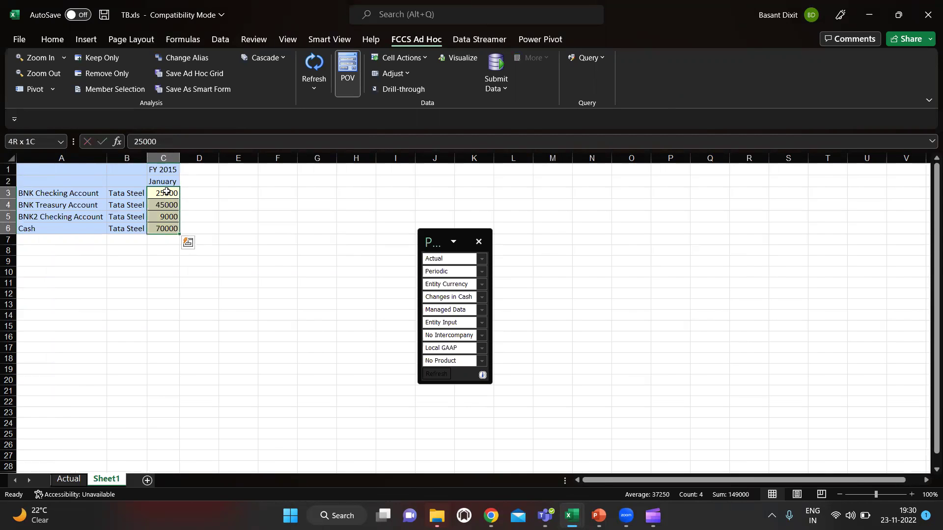
key(alt+Tab)
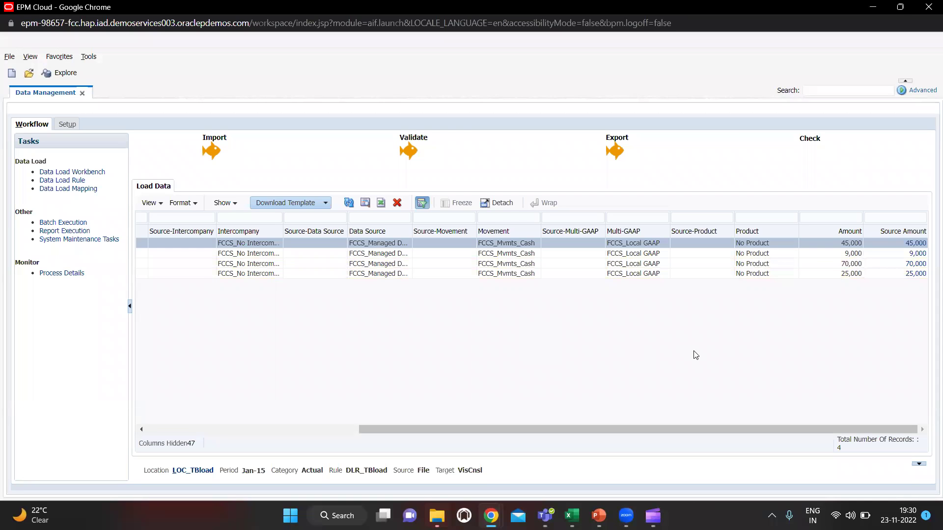
- Switch to the presentation slide titled Data Management – Trial Balance Load
key(alt+Tab)
key(alt+Tab)
key(alt+Tab)
key(alt+Tab)
key(alt+Tab)
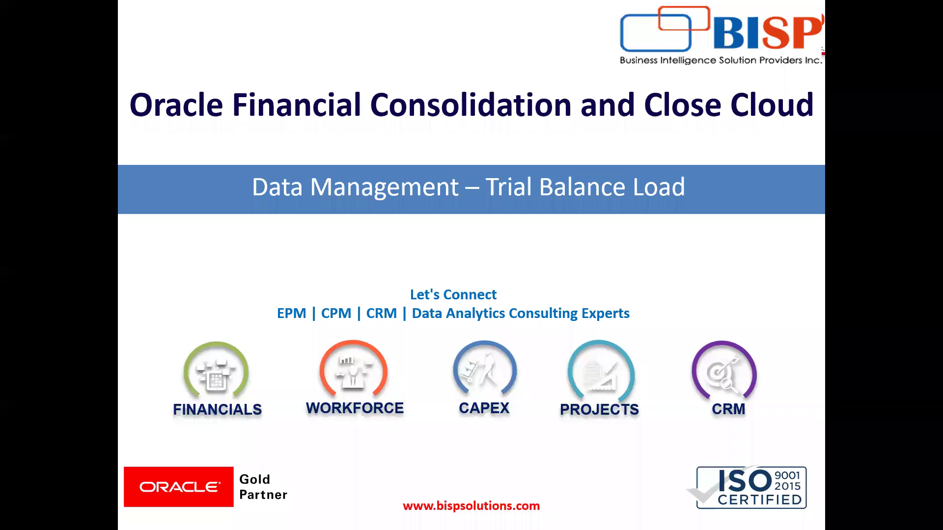